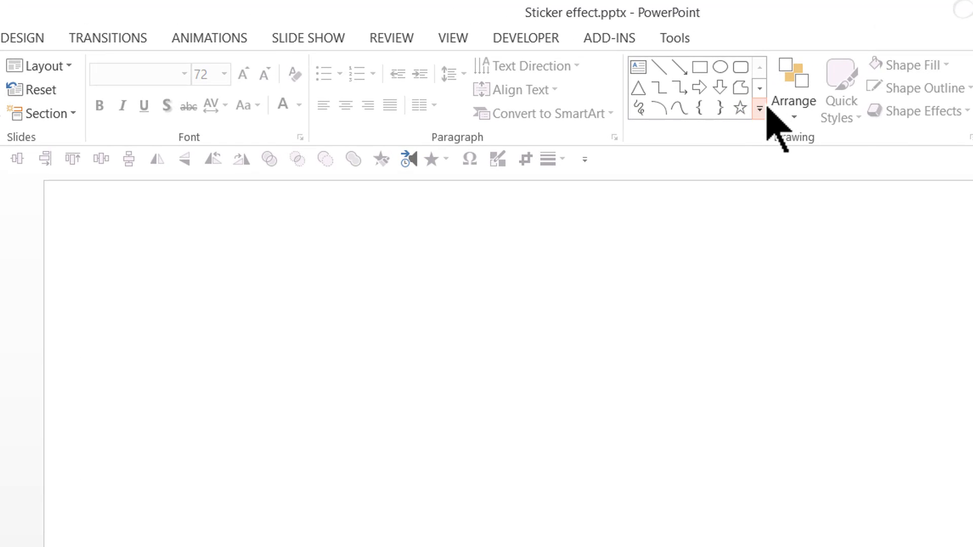
Add a text box reading 'Prezotraining' to slide 3 and move it toward the lower right.
{"action": "left_click", "coordinate": [759, 109]}
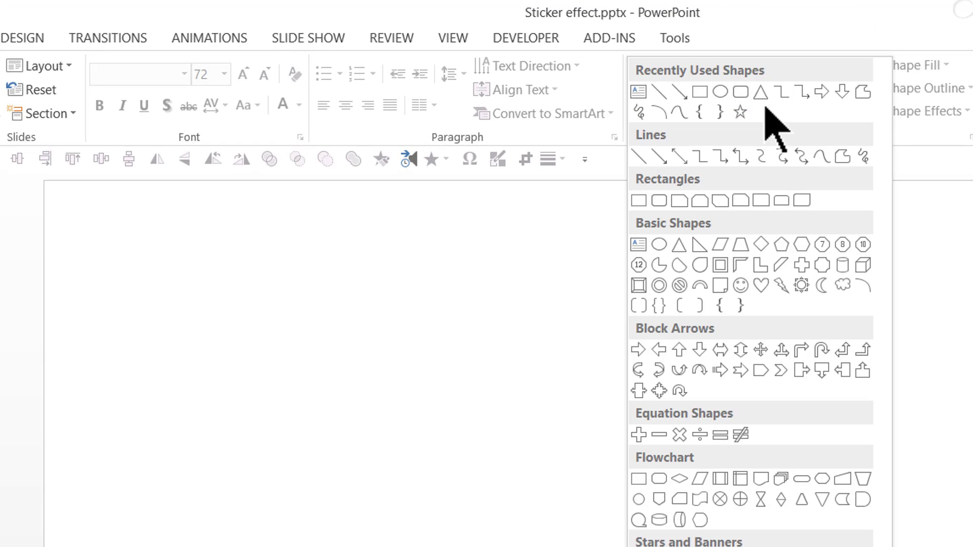
{"action": "left_click", "coordinate": [638, 246]}
{"action": "left_click", "coordinate": [374, 503]}
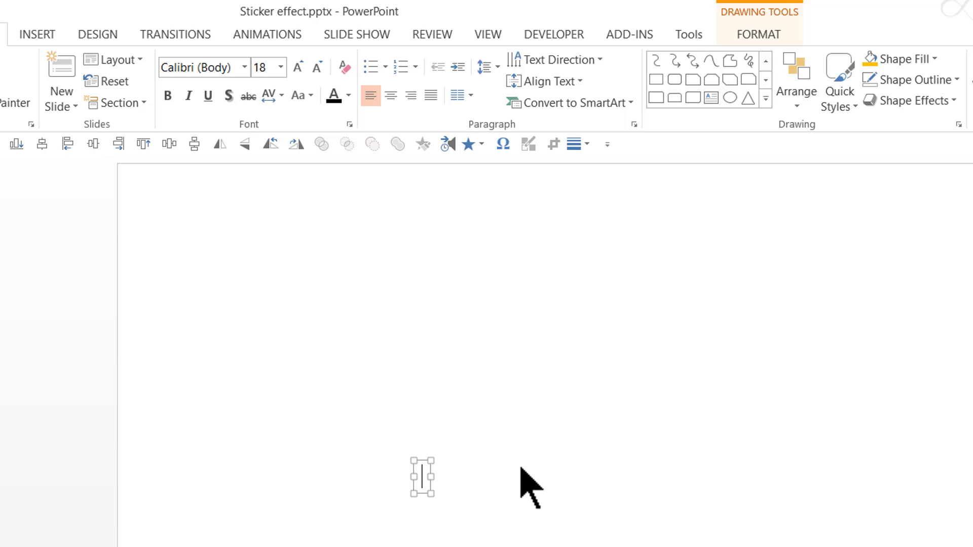
{"action": "type", "text": "Pre"}
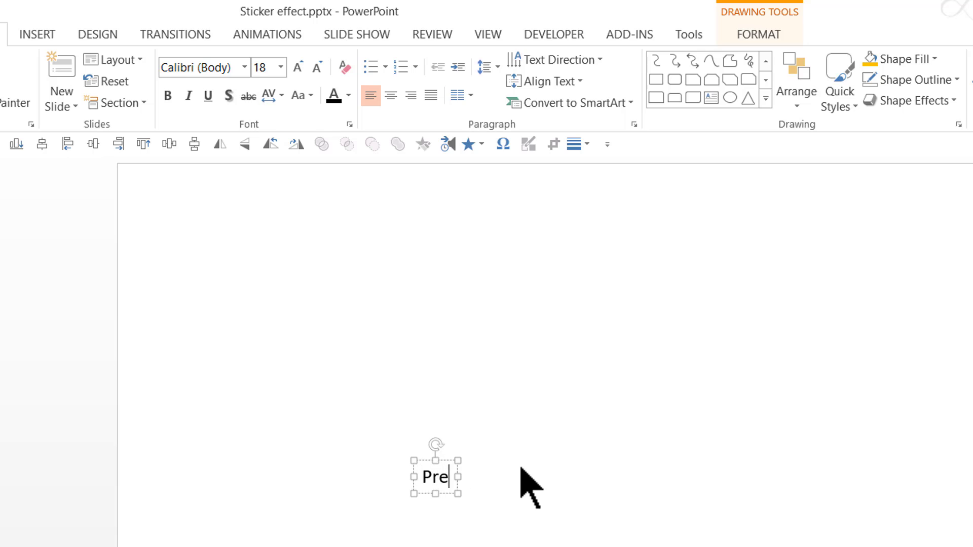
{"action": "type", "text": "zotrainin"}
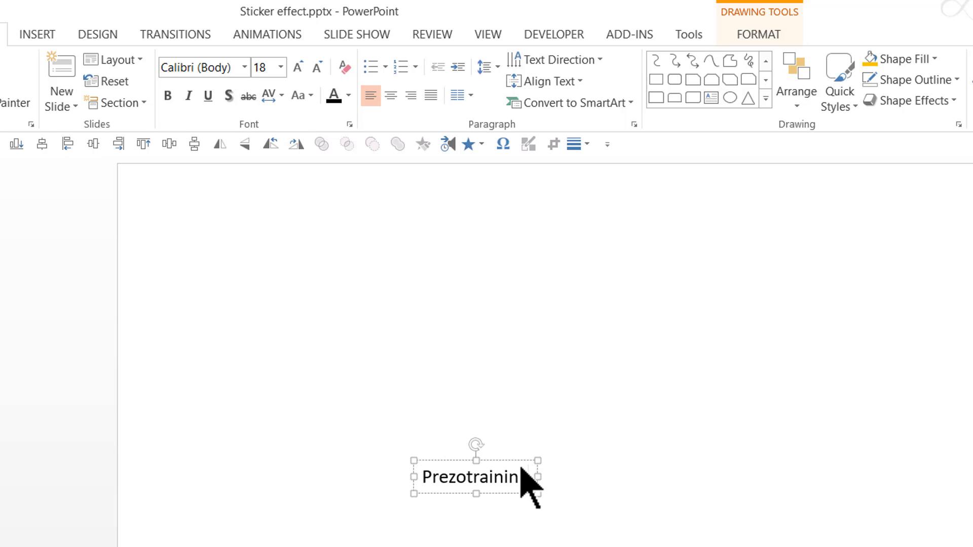
{"action": "type", "text": "g"}
{"action": "left_click_drag", "start_coordinate": [524, 458], "coordinate": [659, 461]}
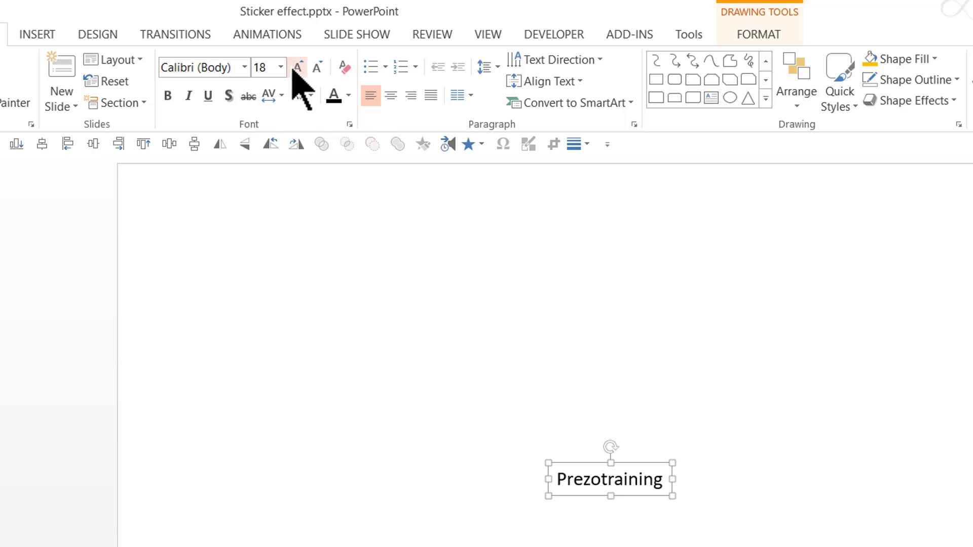
Set Prezotraining to Arial Black at 72 pt and drag its box fully onto the slide.
{"action": "left_click", "coordinate": [245, 67]}
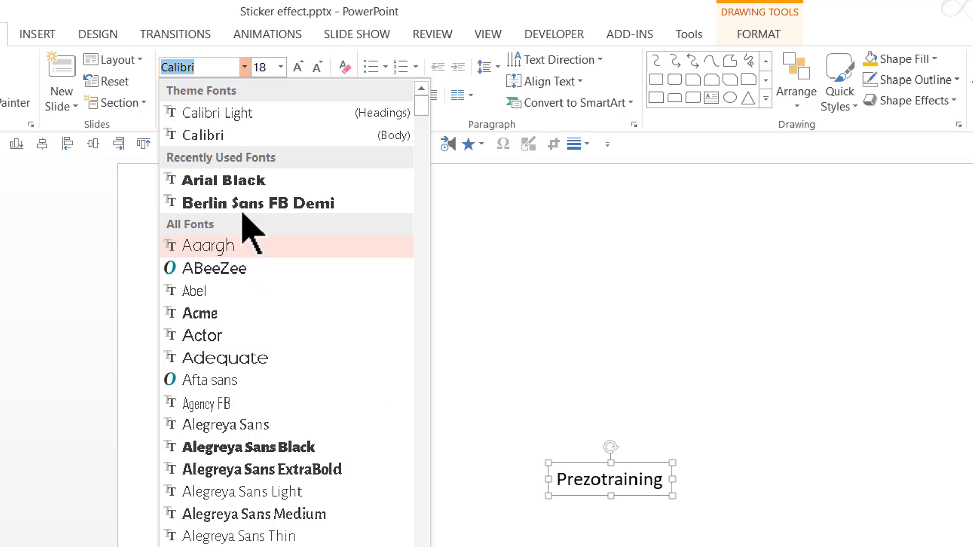
{"action": "left_click", "coordinate": [252, 183]}
{"action": "left_click", "coordinate": [300, 70]}
{"action": "left_click", "coordinate": [300, 69]}
{"action": "left_click", "coordinate": [300, 70]}
{"action": "left_click", "coordinate": [300, 70]}
{"action": "left_click", "coordinate": [299, 68]}
{"action": "left_click", "coordinate": [299, 68]}
{"action": "left_click", "coordinate": [299, 68]}
{"action": "left_click", "coordinate": [299, 68]}
{"action": "left_click", "coordinate": [299, 68]}
{"action": "left_click", "coordinate": [299, 67]}
{"action": "left_click", "coordinate": [299, 68]}
{"action": "left_click", "coordinate": [298, 68]}
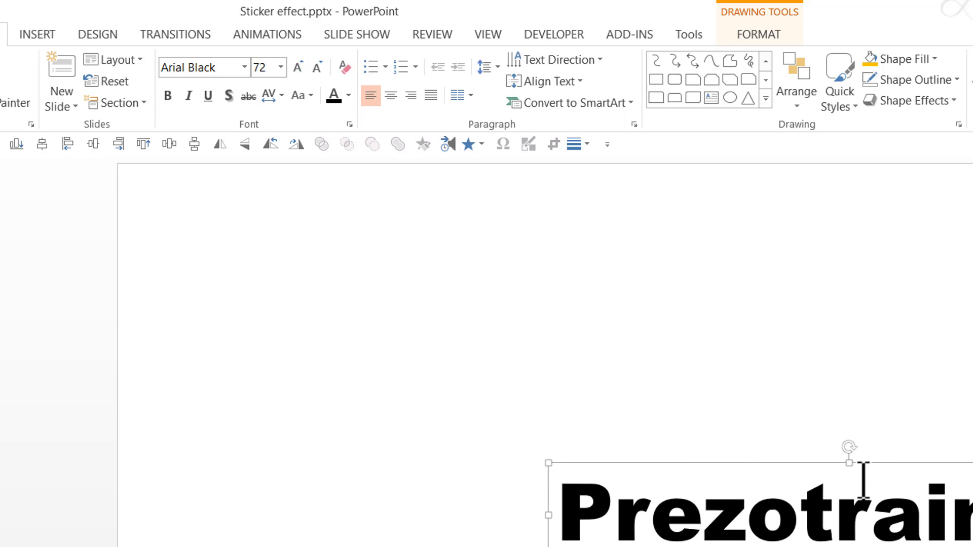
{"action": "left_click_drag", "start_coordinate": [879, 466], "coordinate": [694, 367]}
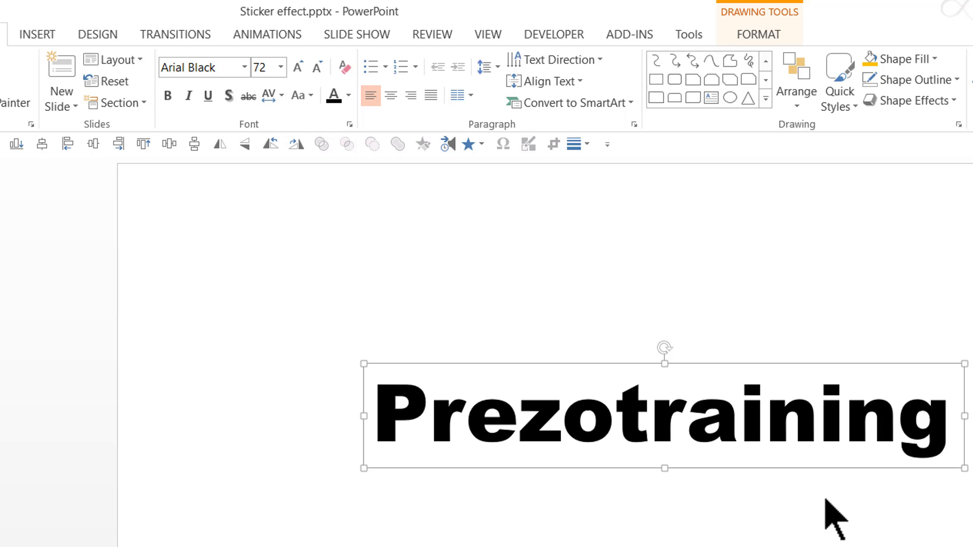
Duplicate the Prezotraining text box and place the copy directly below the original.
{"action": "key", "text": "ctrl+d"}
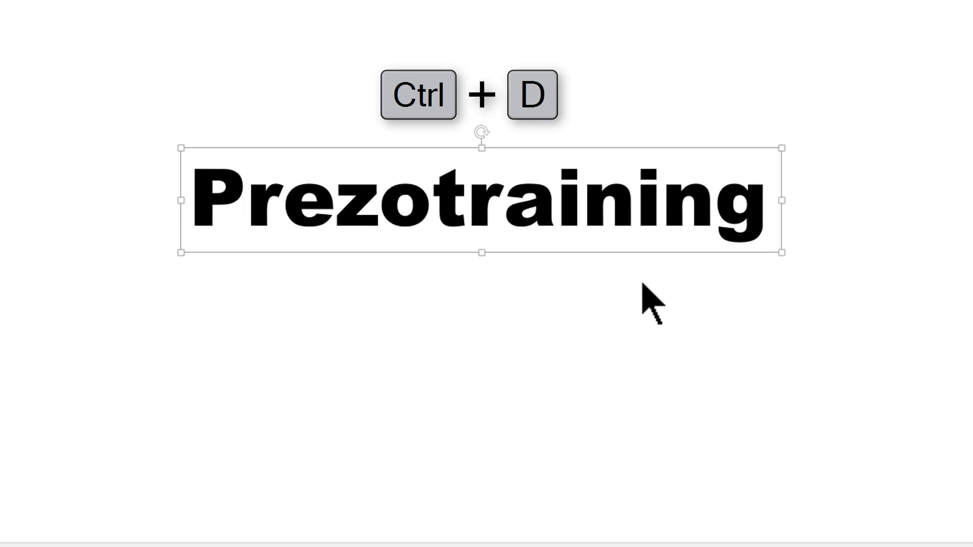
{"action": "key", "text": "ctrl+d"}
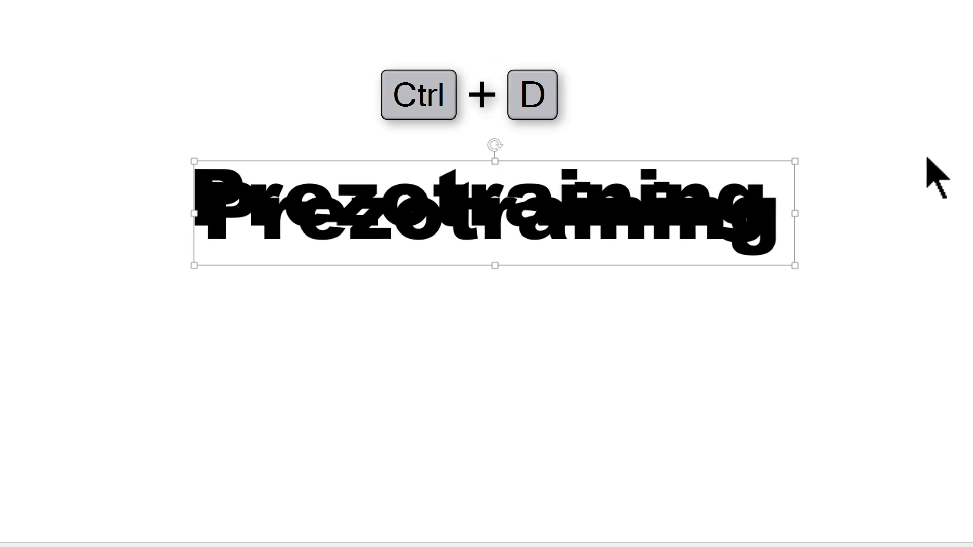
{"action": "left_click_drag", "start_coordinate": [788, 188], "coordinate": [777, 324]}
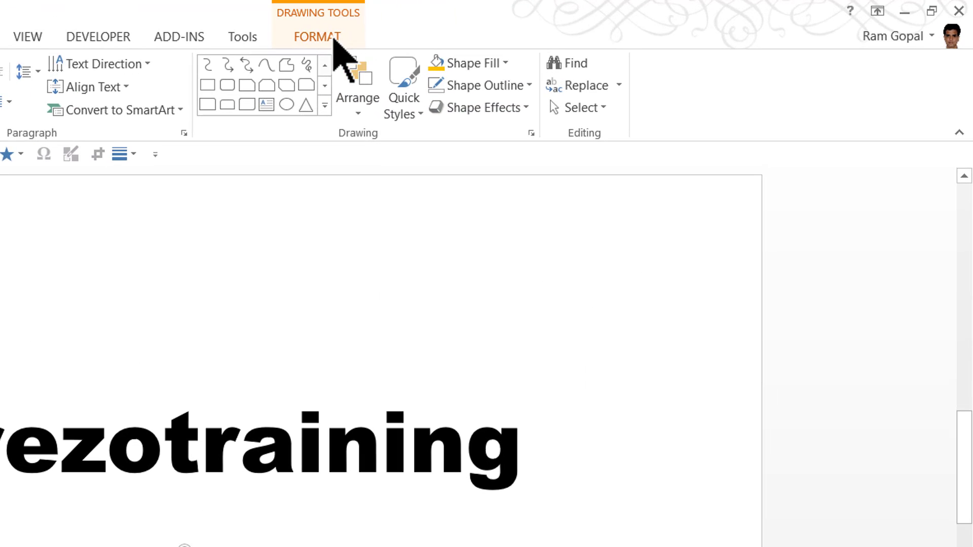
Give the copy's letters a white text outline.
{"action": "left_click", "coordinate": [333, 38]}
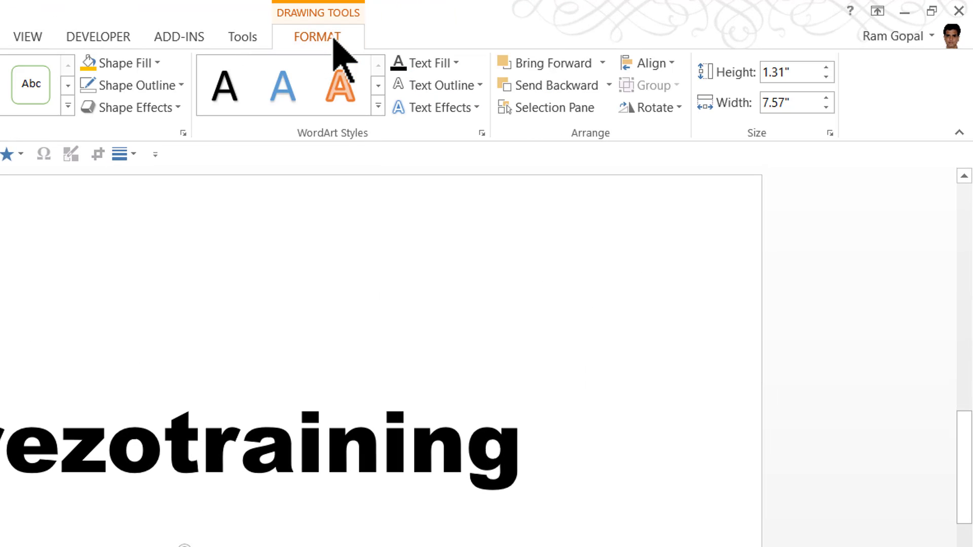
{"action": "left_click", "coordinate": [455, 85]}
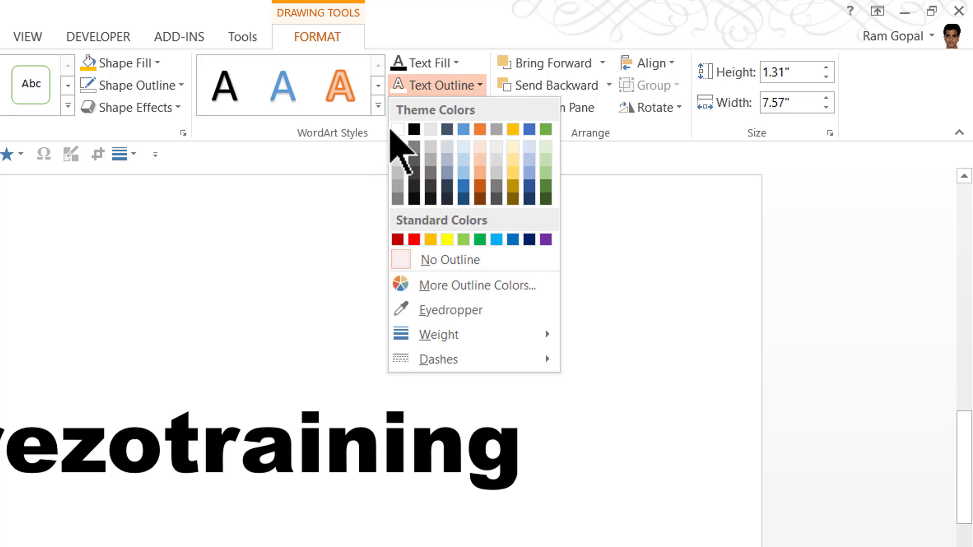
{"action": "left_click", "coordinate": [398, 130]}
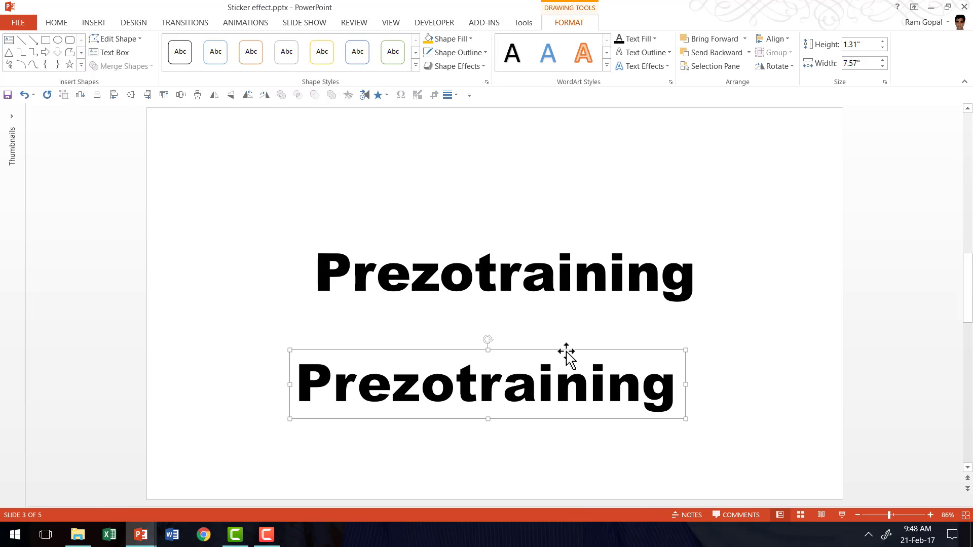
Apply the Outer Offset Center shadow preset to the lower Prezotraining copy.
{"action": "left_click", "coordinate": [652, 67]}
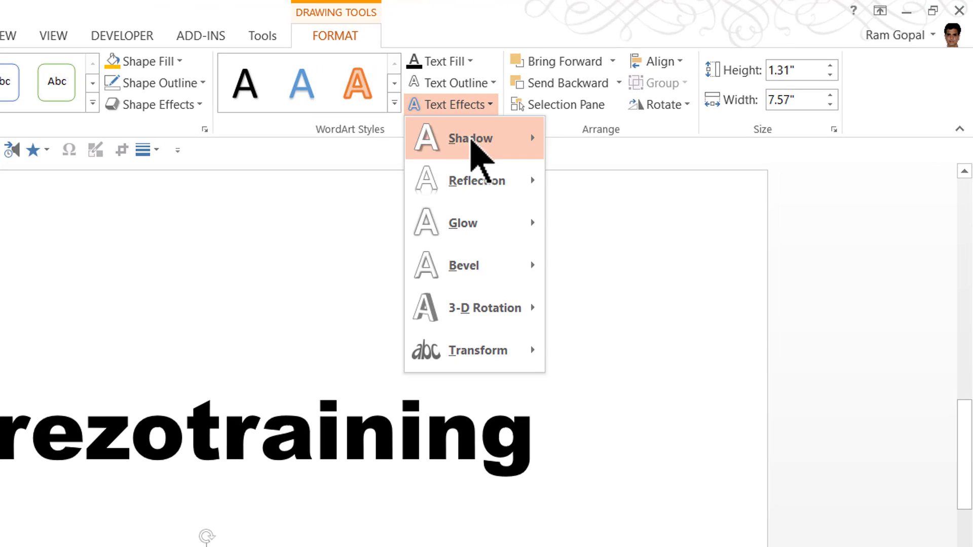
{"action": "mouse_move", "coordinate": [470, 147]}
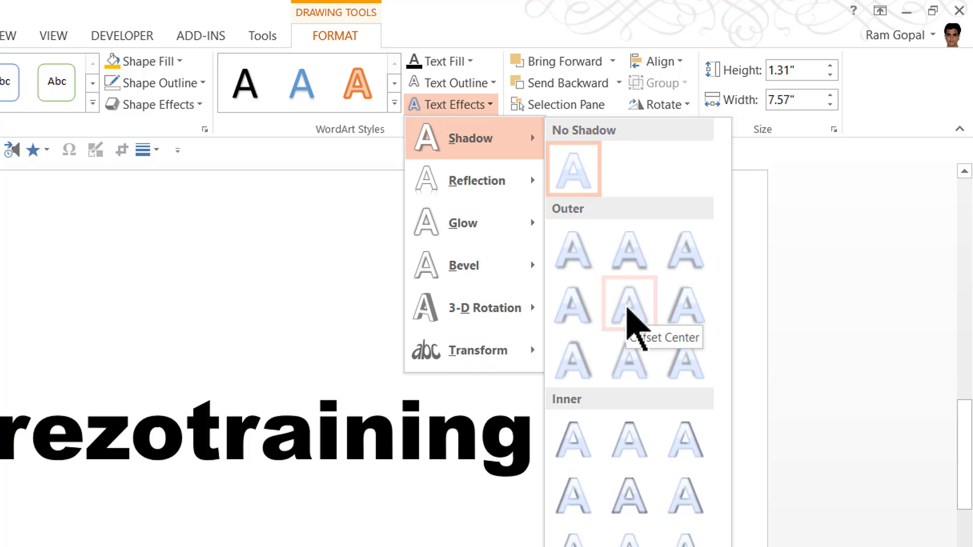
{"action": "left_click", "coordinate": [634, 319]}
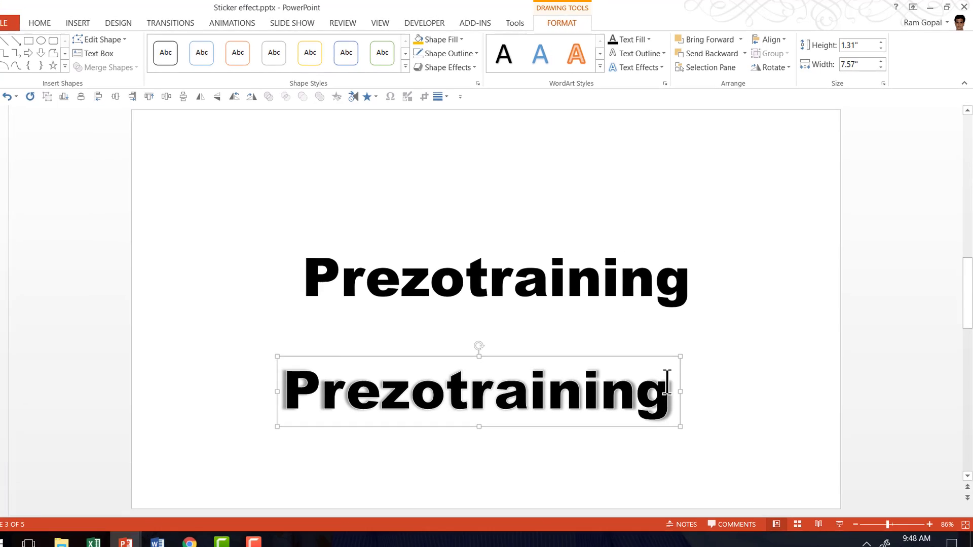
In Format Shape's Text Options, set the lower copy's text outline width to 25 pt.
{"action": "right_click", "coordinate": [679, 384]}
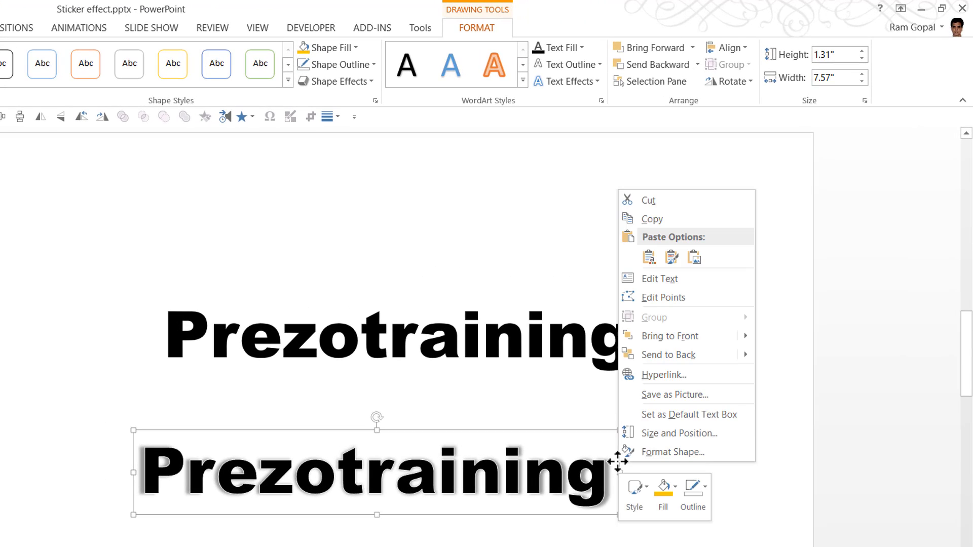
{"action": "left_click", "coordinate": [671, 451]}
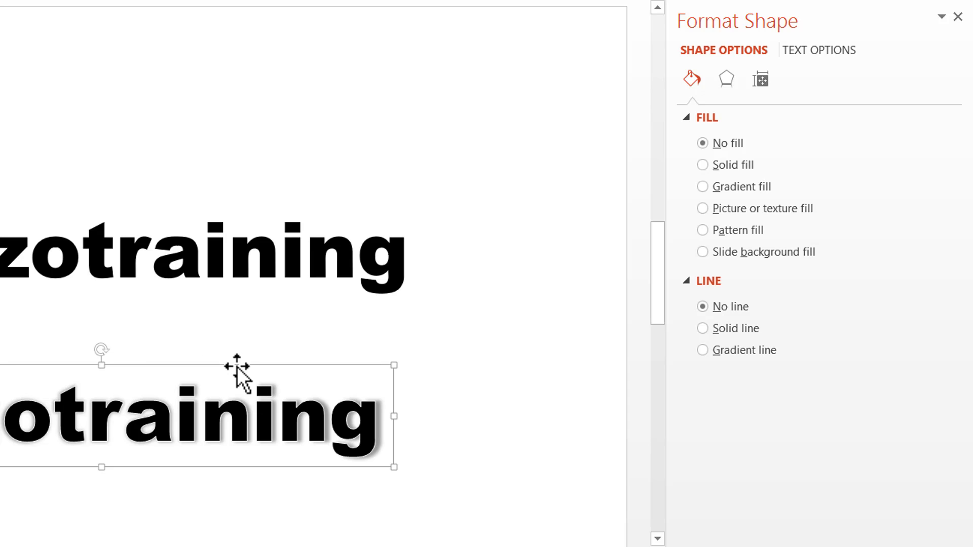
{"action": "left_click", "coordinate": [818, 51]}
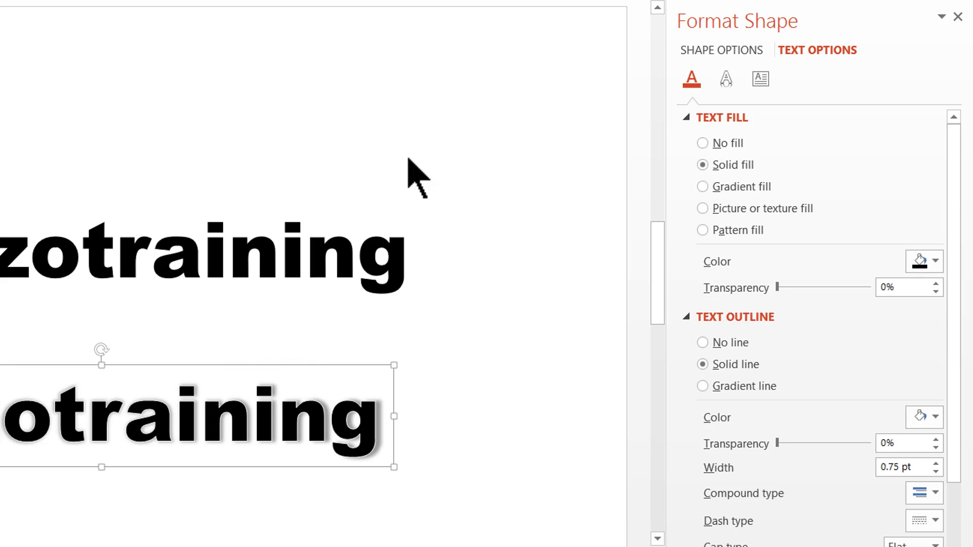
{"action": "left_click", "coordinate": [921, 470]}
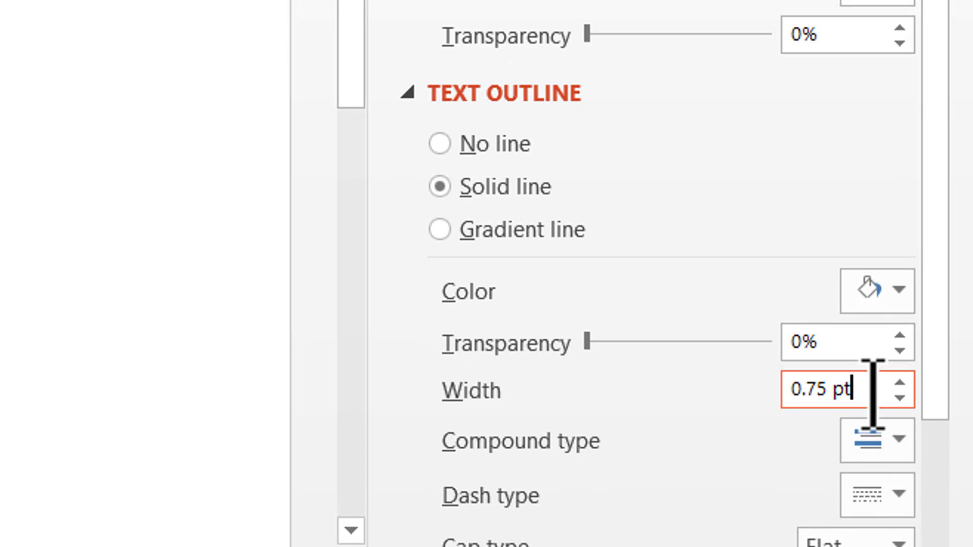
{"action": "left_click_drag", "start_coordinate": [872, 394], "coordinate": [757, 405]}
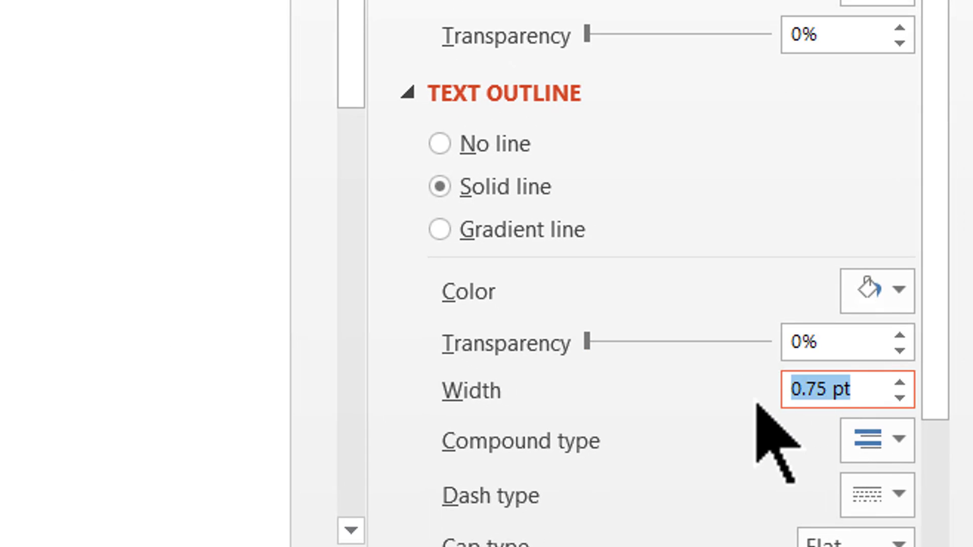
{"action": "type", "text": "25"}
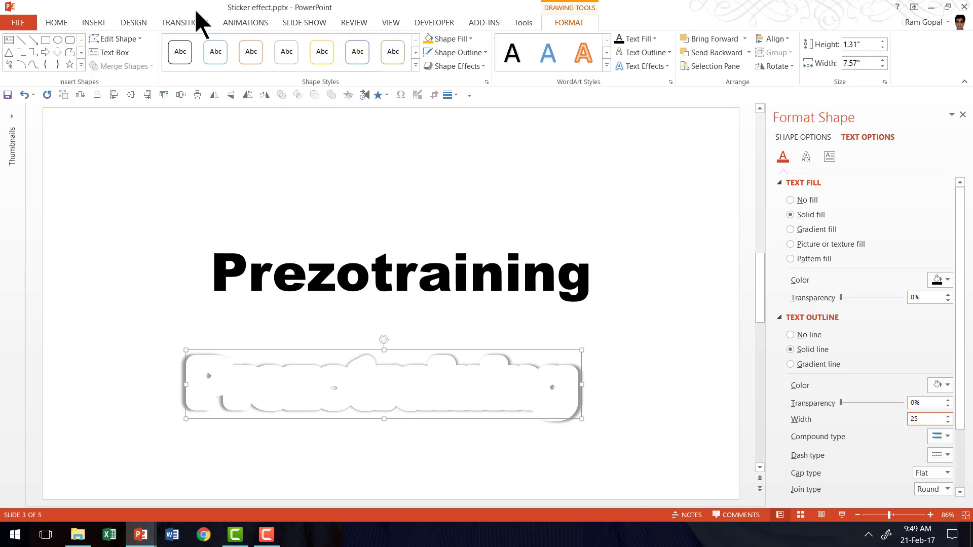
Draw a rectangle across the outlined text with no outline and a white fill.
{"action": "left_click", "coordinate": [57, 22]}
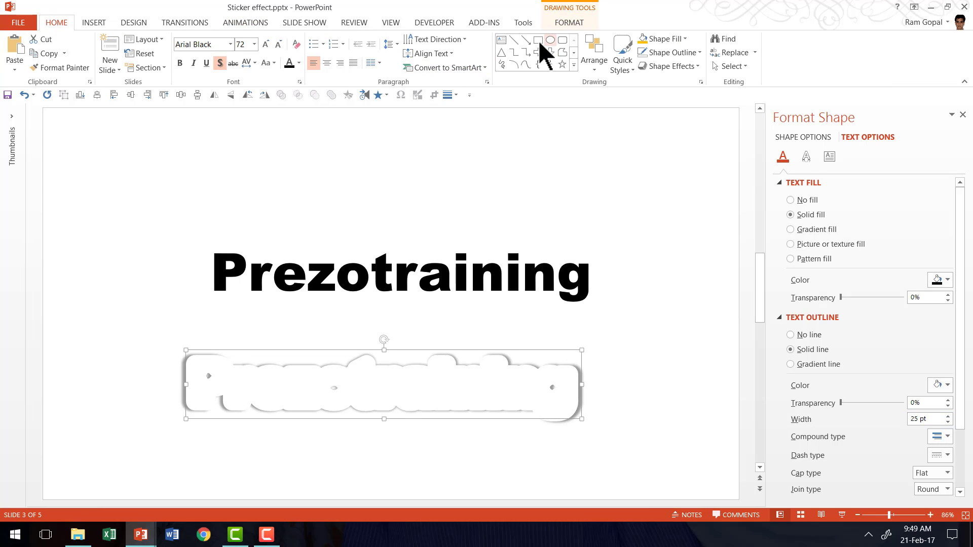
{"action": "left_click", "coordinate": [538, 41]}
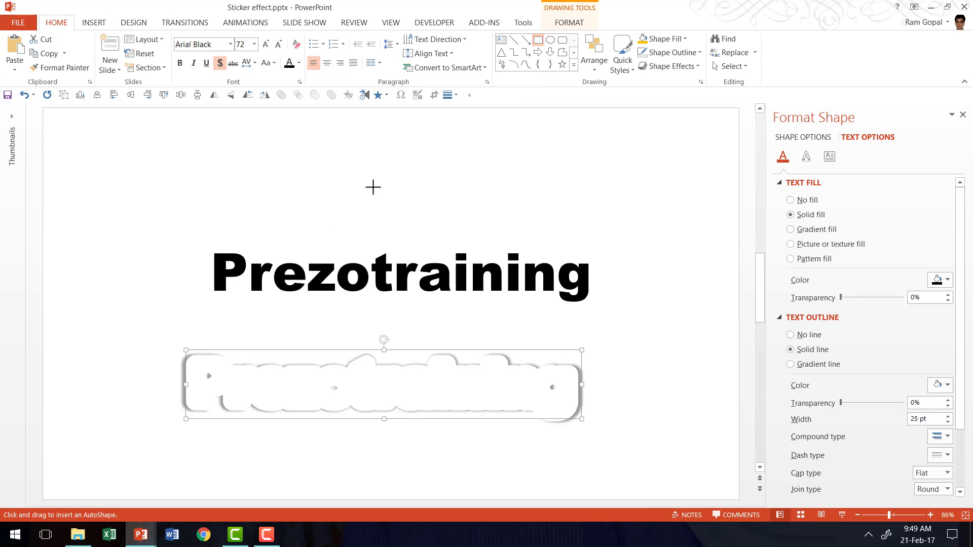
{"action": "left_click_drag", "start_coordinate": [197, 370], "coordinate": [567, 403]}
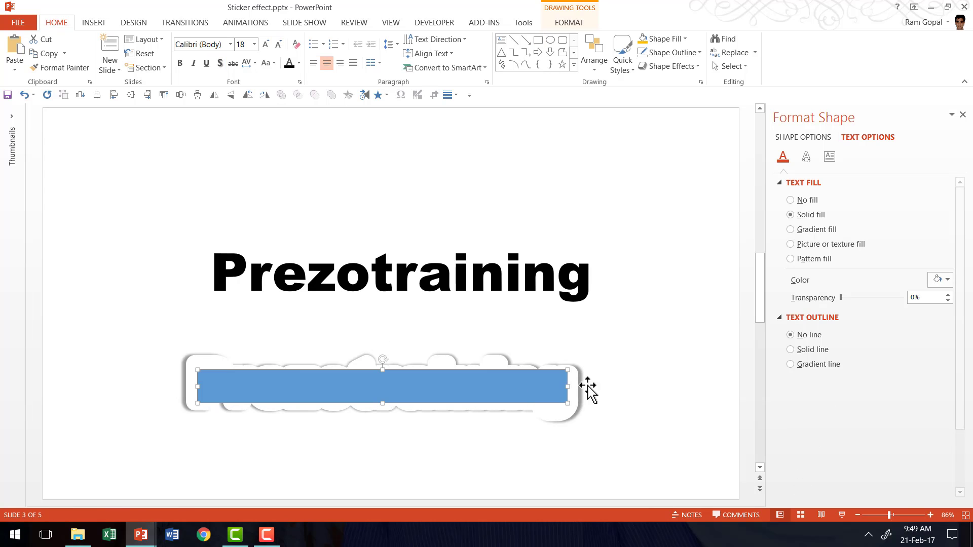
{"action": "left_click", "coordinate": [672, 56]}
{"action": "left_click", "coordinate": [672, 162]}
{"action": "left_click", "coordinate": [665, 40]}
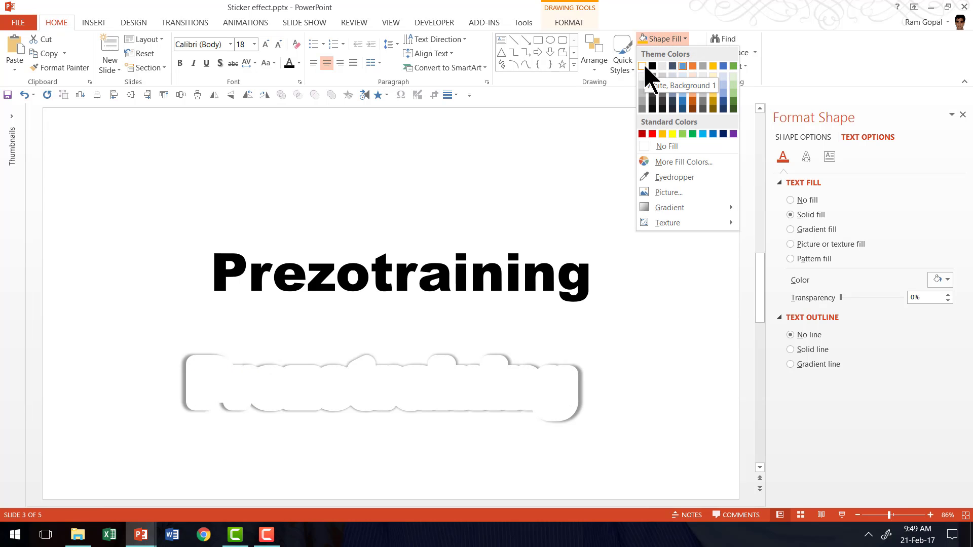
{"action": "left_click", "coordinate": [642, 66]}
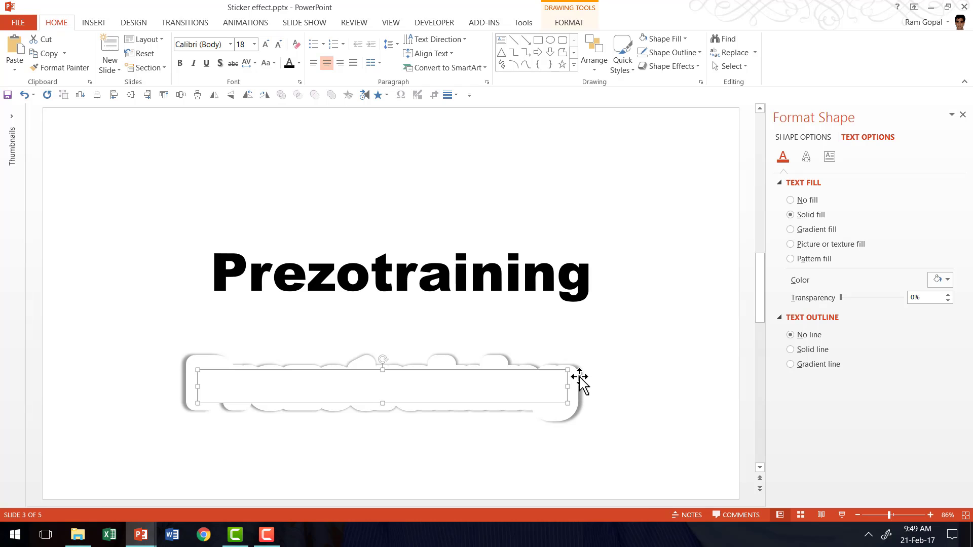
Group the white rectangle with the outlined Prezotraining copy.
{"action": "left_click", "coordinate": [554, 390]}
{"action": "left_click", "coordinate": [554, 380], "text": "shift"}
{"action": "key", "text": "ctrl+g"}
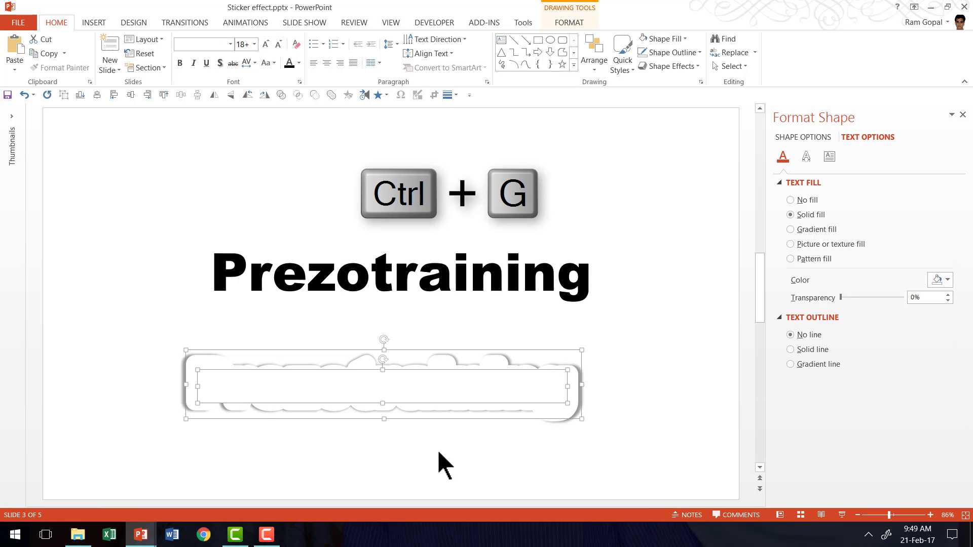
{"action": "left_click", "coordinate": [576, 368]}
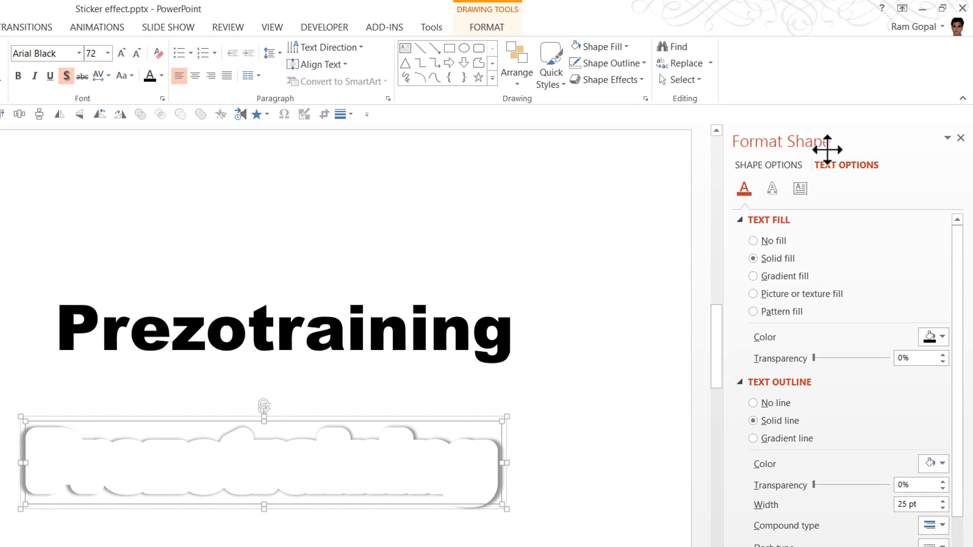
Raise the sticker text's shadow size to 106%, then deselect.
{"action": "left_click", "coordinate": [771, 192]}
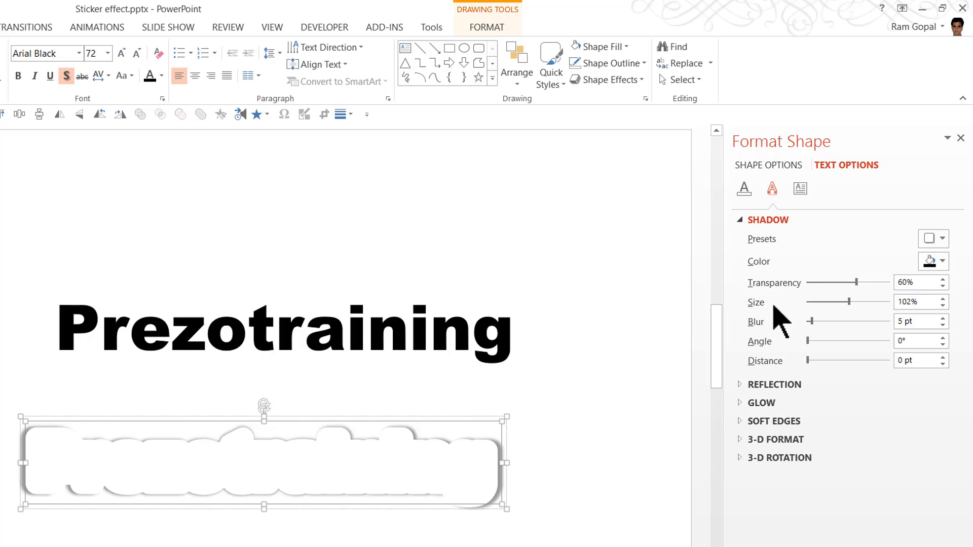
{"action": "left_click", "coordinate": [942, 298]}
{"action": "left_click", "coordinate": [942, 299]}
{"action": "left_click", "coordinate": [942, 299]}
{"action": "left_click", "coordinate": [942, 299]}
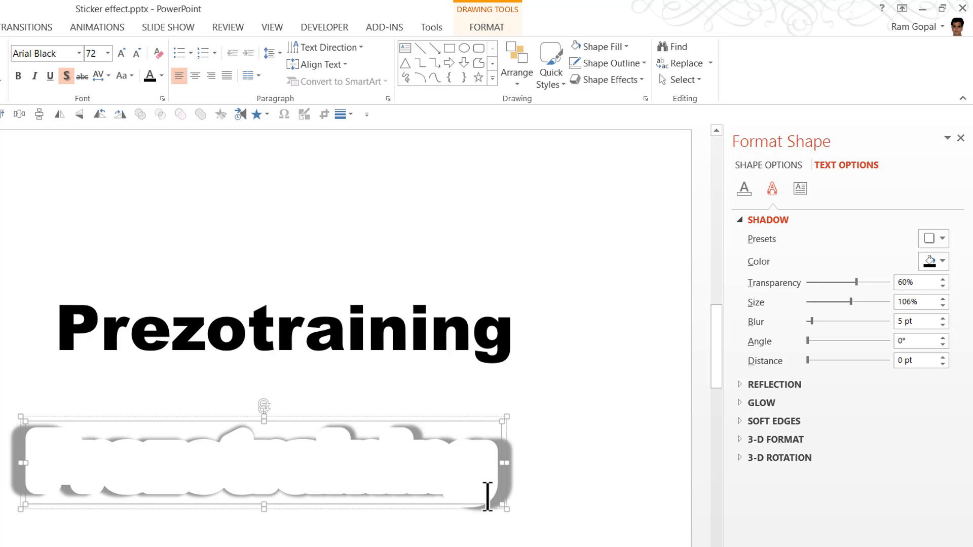
{"action": "left_click", "coordinate": [547, 494]}
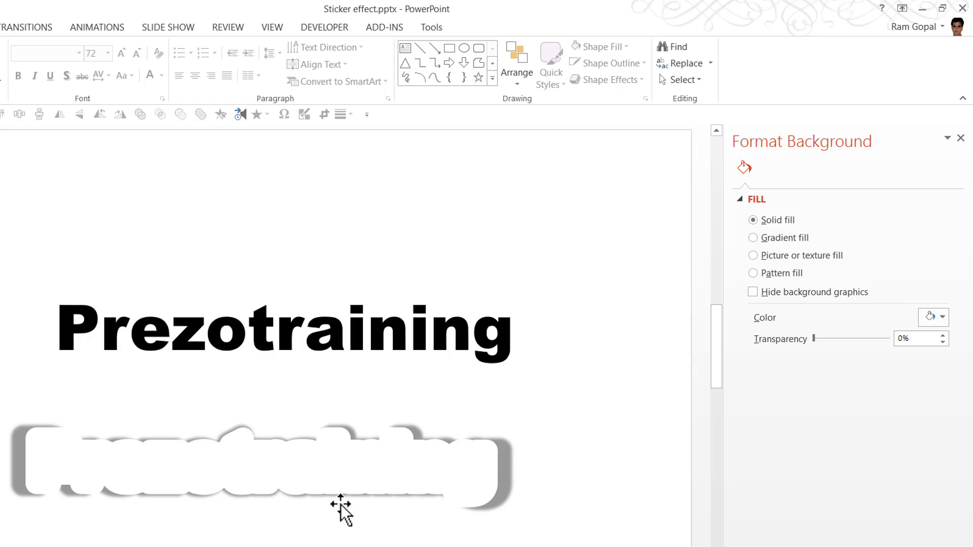
Duplicate the black Prezotraining text and move the copy just above the original.
{"action": "left_click", "coordinate": [520, 315]}
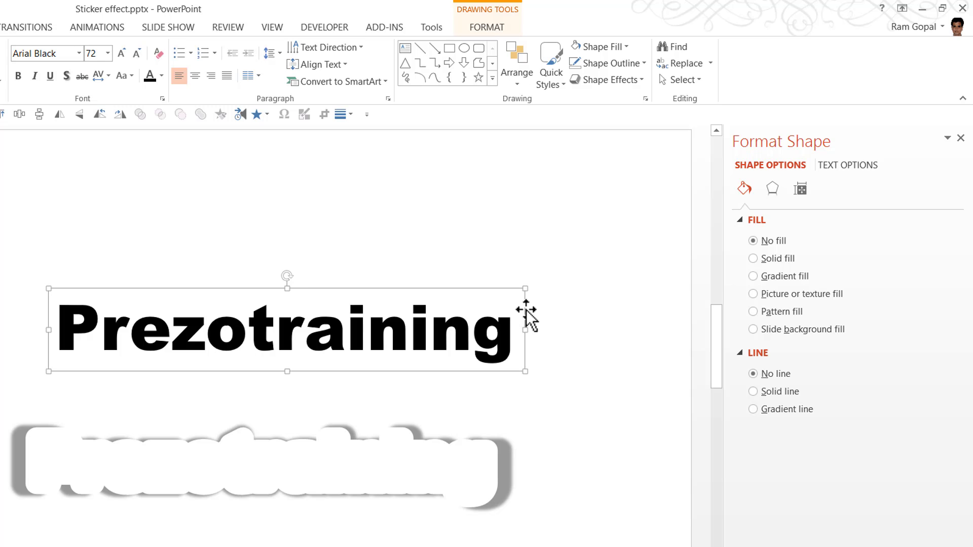
{"action": "key", "text": "ctrl+d"}
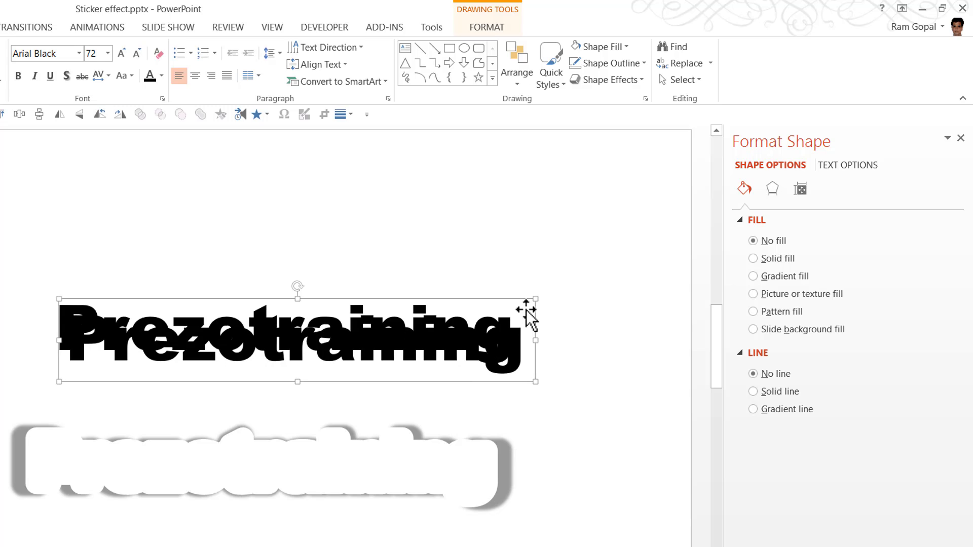
{"action": "left_click_drag", "start_coordinate": [531, 315], "coordinate": [547, 217]}
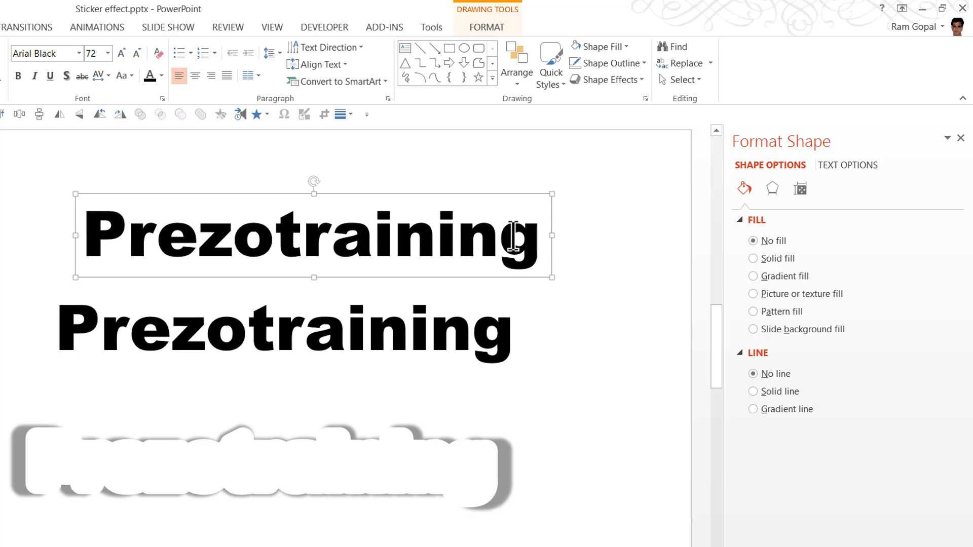
Fill the duplicate's letters red.
{"action": "left_click", "coordinate": [487, 27]}
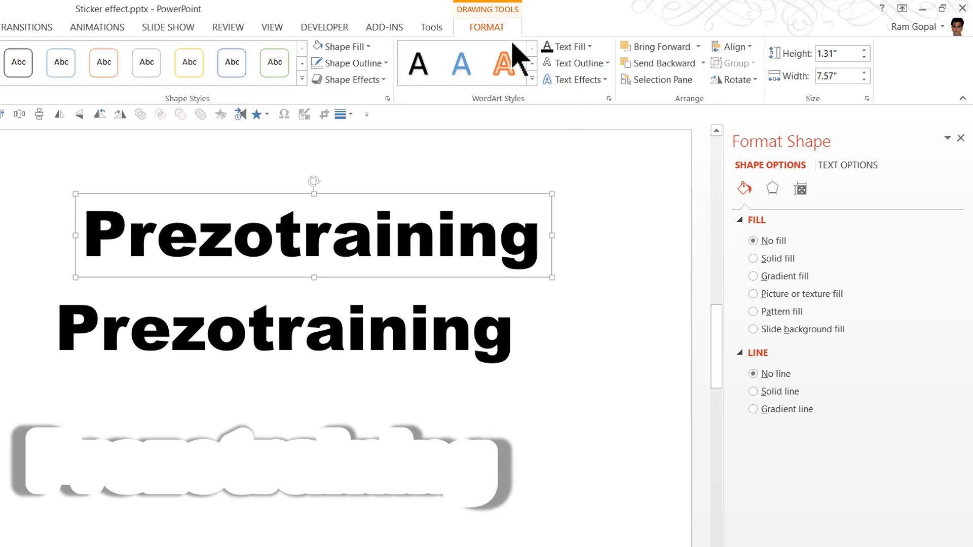
{"action": "left_click", "coordinate": [572, 47]}
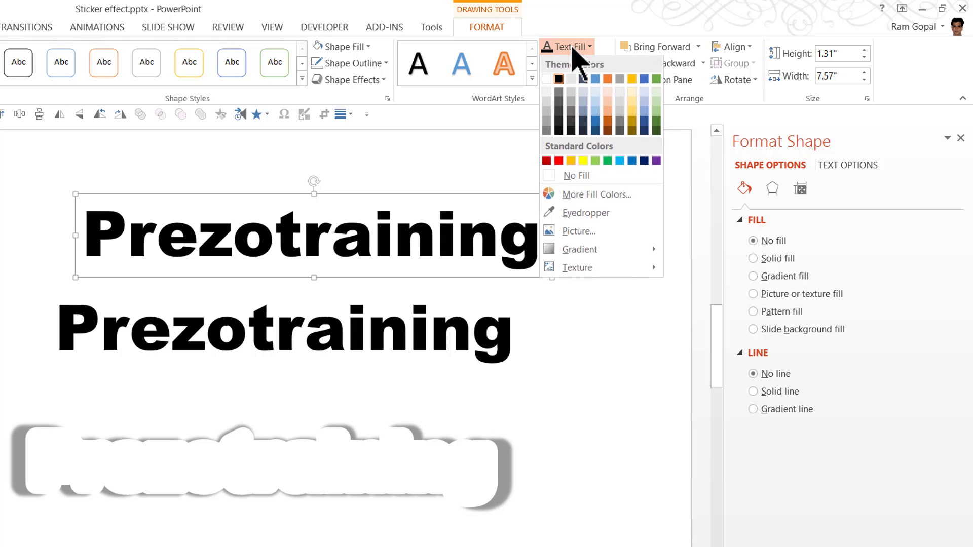
{"action": "left_click", "coordinate": [559, 161]}
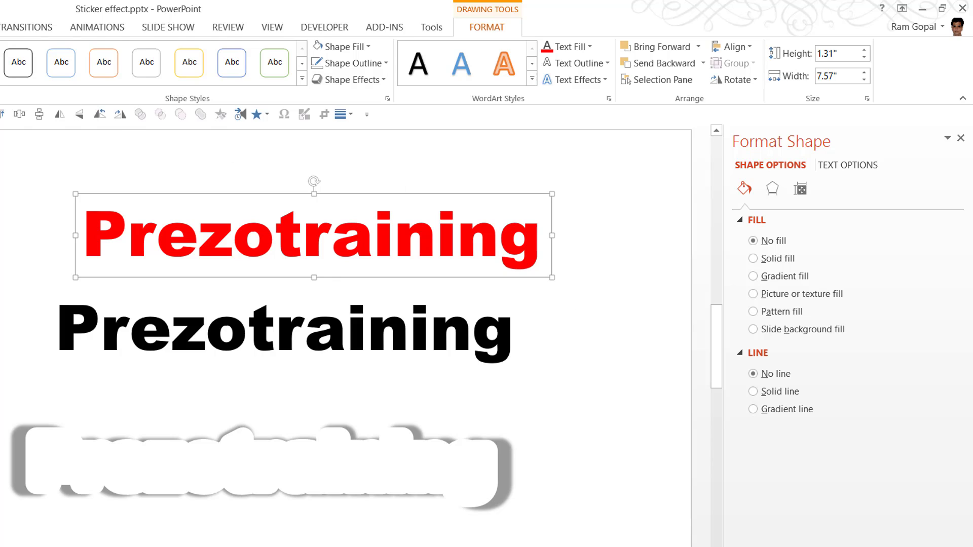
Draw a rectangle covering the lower half of the red Prezotraining.
{"action": "key", "text": "alt+h"}
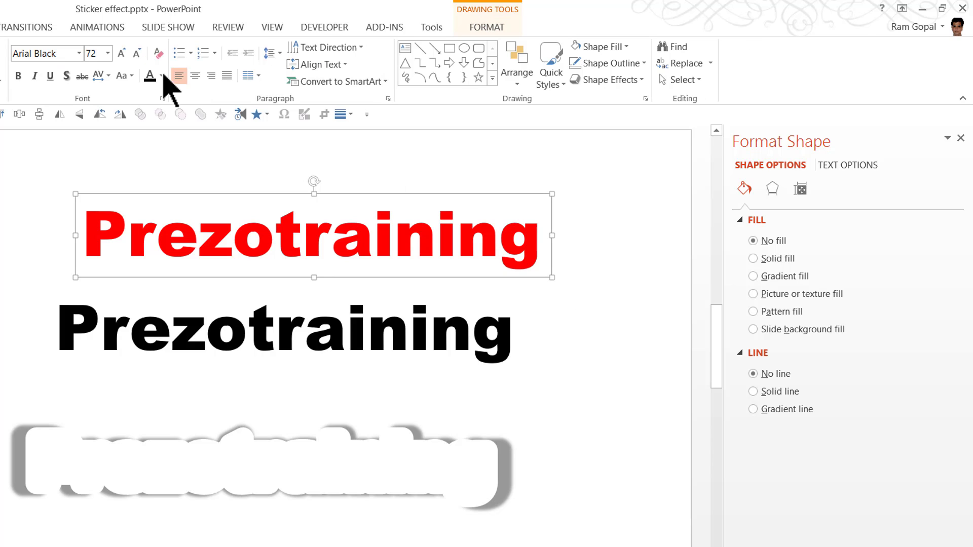
{"action": "left_click", "coordinate": [492, 78]}
{"action": "left_click", "coordinate": [405, 144]}
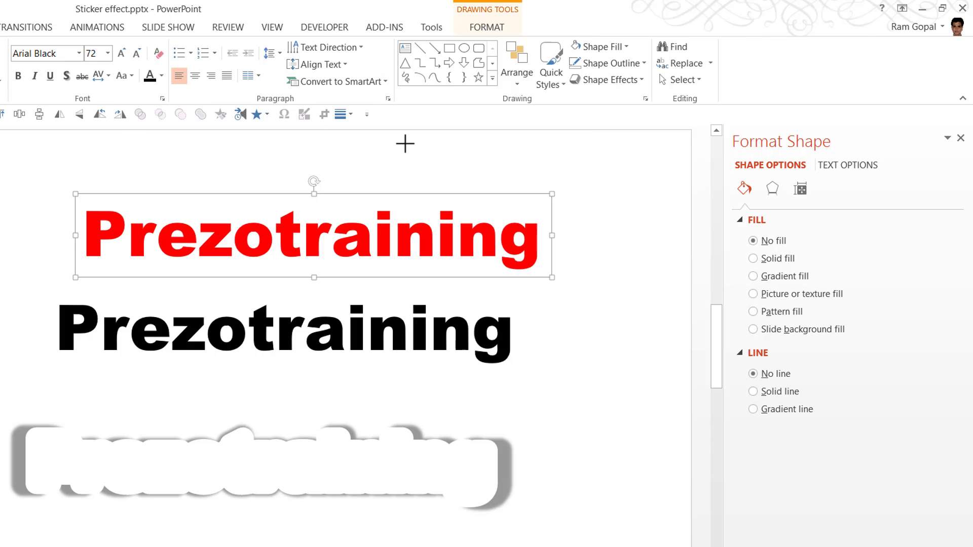
{"action": "left_click_drag", "start_coordinate": [57, 234], "coordinate": [580, 296]}
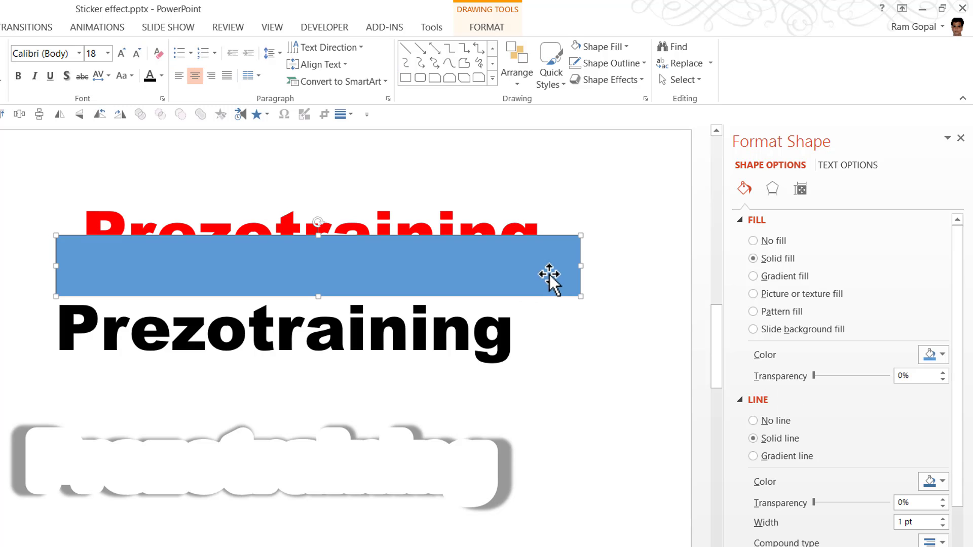
Subtract the rectangle from the red text with Merge Shapes, keeping only the top slice.
{"action": "left_click", "coordinate": [124, 202]}
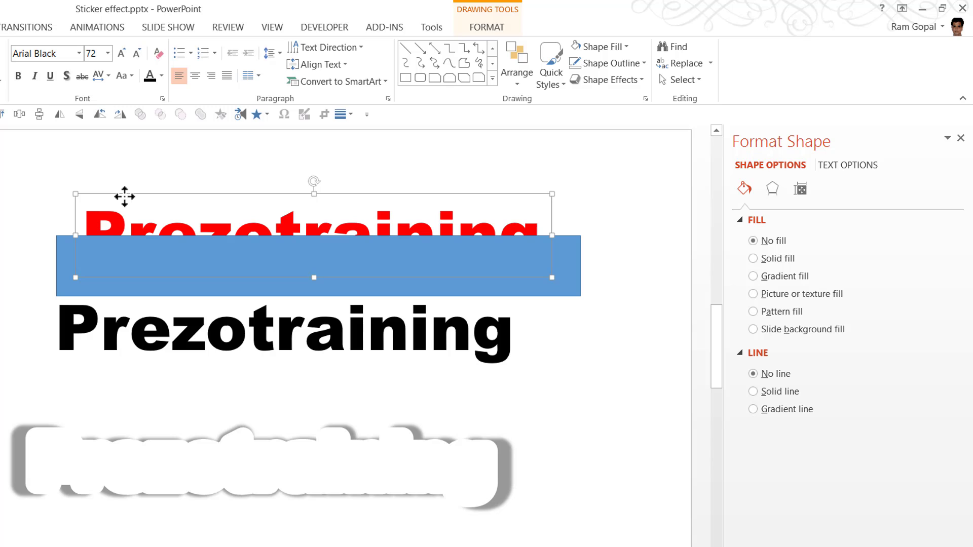
{"action": "left_click", "coordinate": [62, 254]}
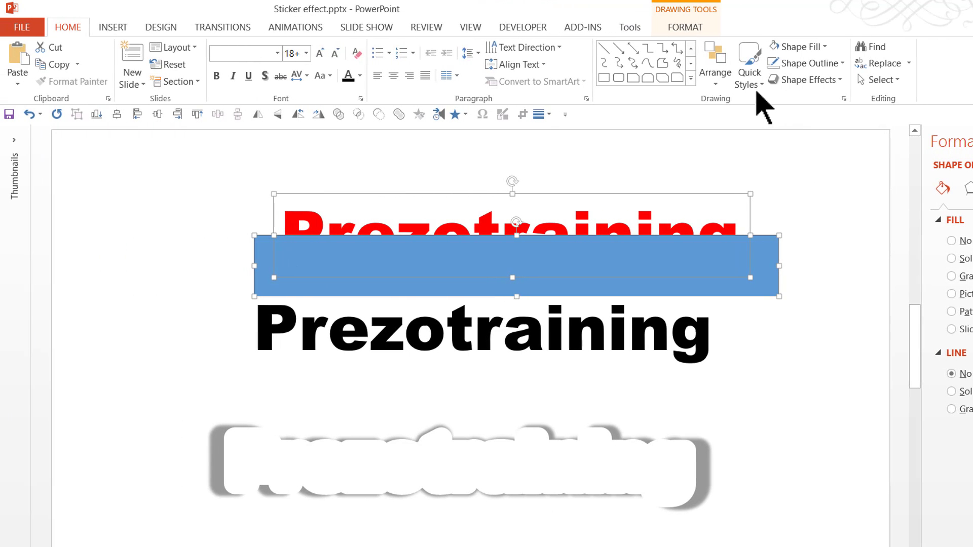
{"action": "left_click", "coordinate": [689, 30]}
{"action": "left_click", "coordinate": [174, 81]}
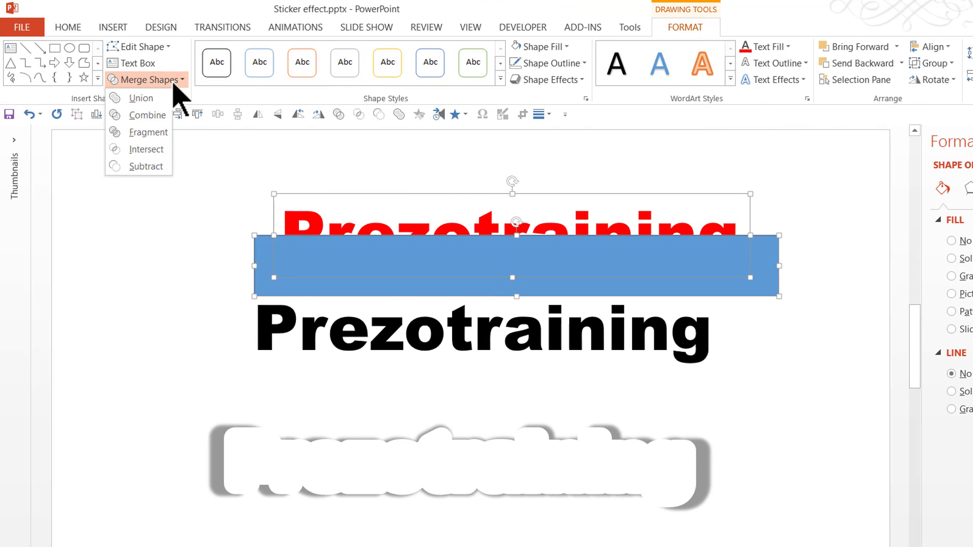
{"action": "left_click", "coordinate": [150, 167]}
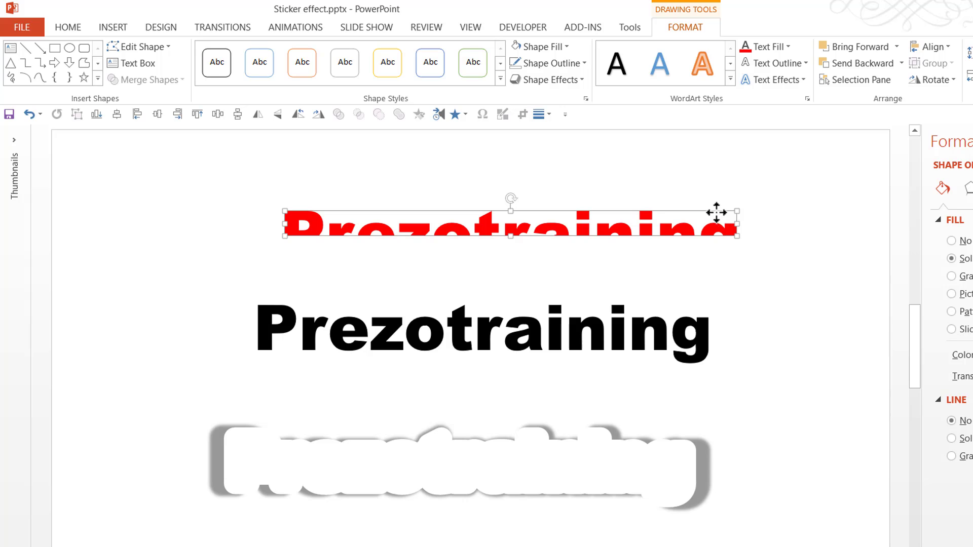
Fill the slice white and lay it over the black word's top half at 20% transparency.
{"action": "left_click", "coordinate": [544, 55]}
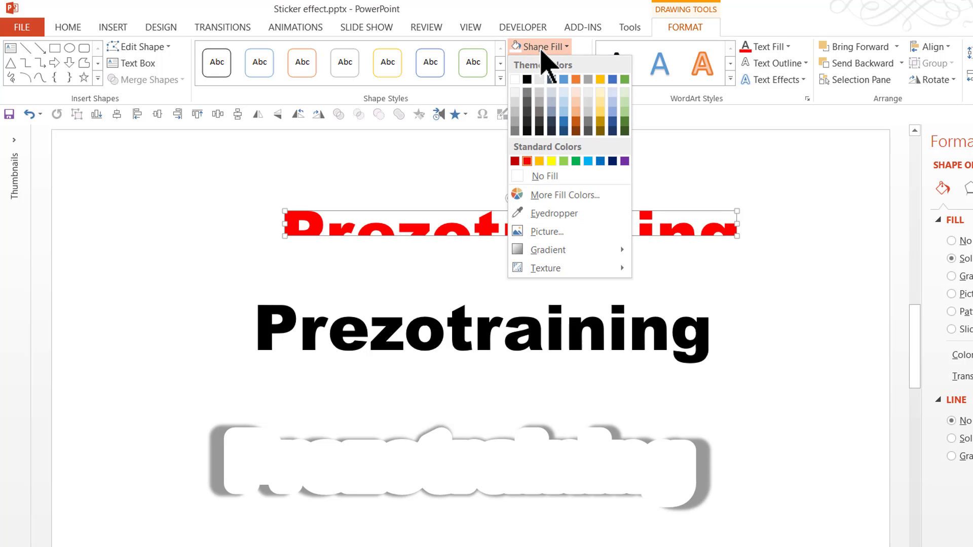
{"action": "left_click", "coordinate": [516, 80]}
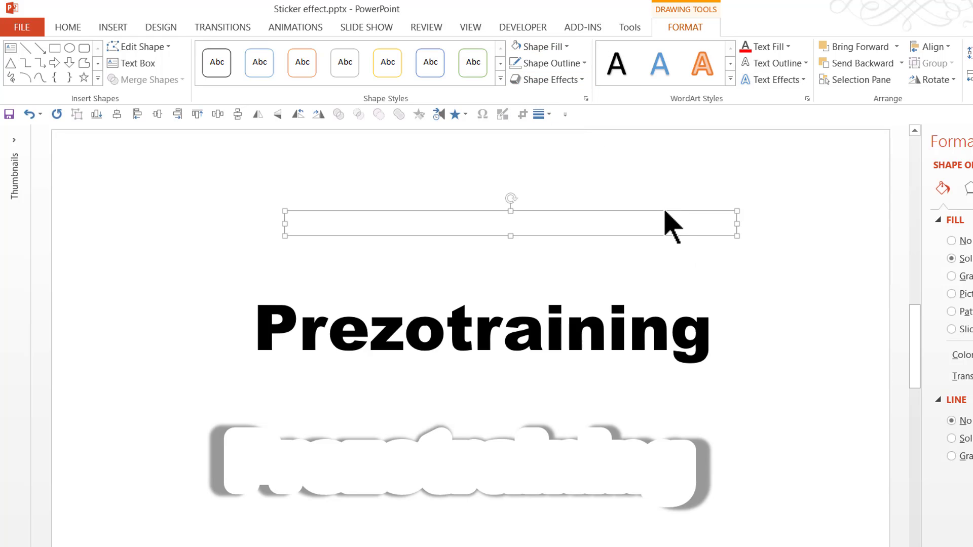
{"action": "left_click_drag", "start_coordinate": [635, 257], "coordinate": [635, 300]}
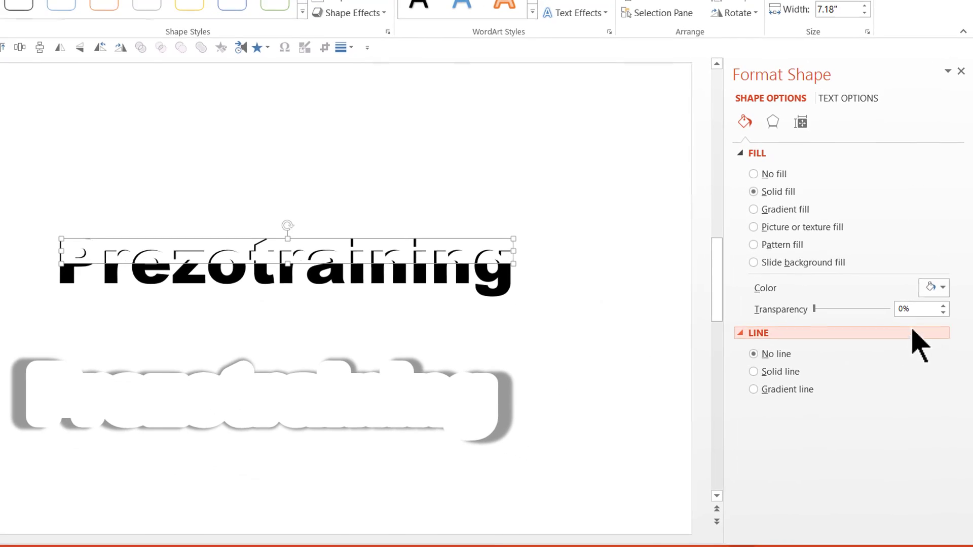
{"action": "left_click_drag", "start_coordinate": [814, 309], "coordinate": [828, 310]}
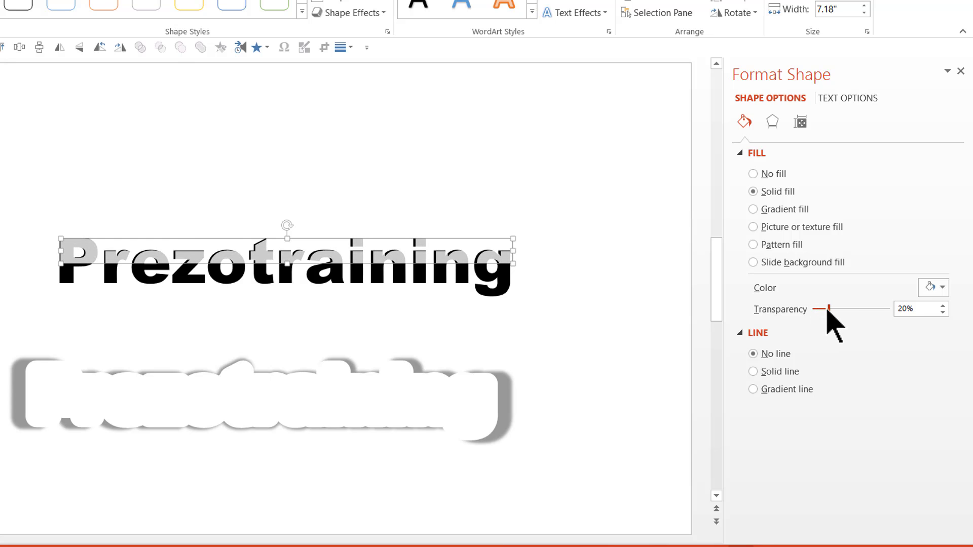
{"action": "left_click", "coordinate": [610, 317]}
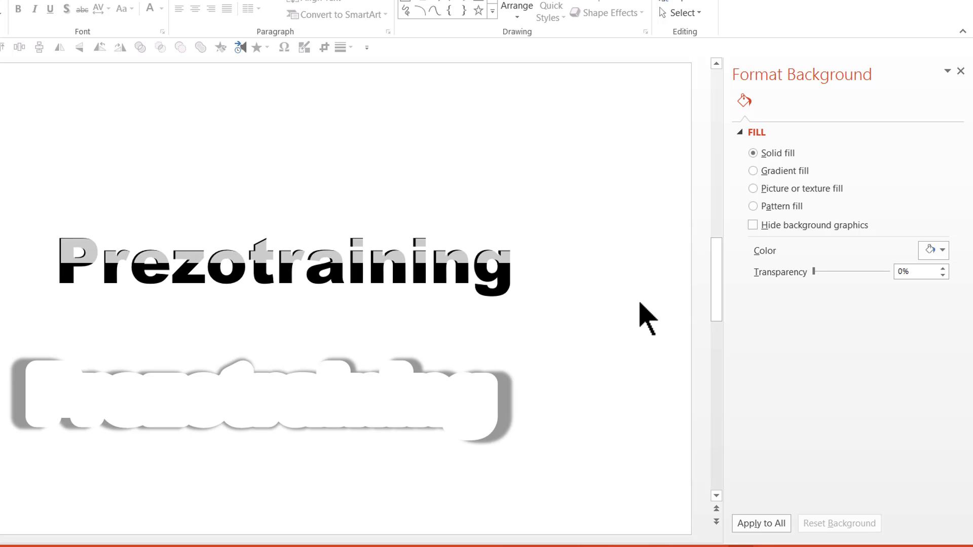
Group the black Prezotraining word with its white slice and bring the group to front.
{"action": "mouse_move", "coordinate": [632, 308]}
{"action": "left_mouse_down"}
{"action": "mouse_move", "coordinate": [44, 199]}
{"action": "mouse_move", "coordinate": [2, 157]}
{"action": "left_mouse_up"}
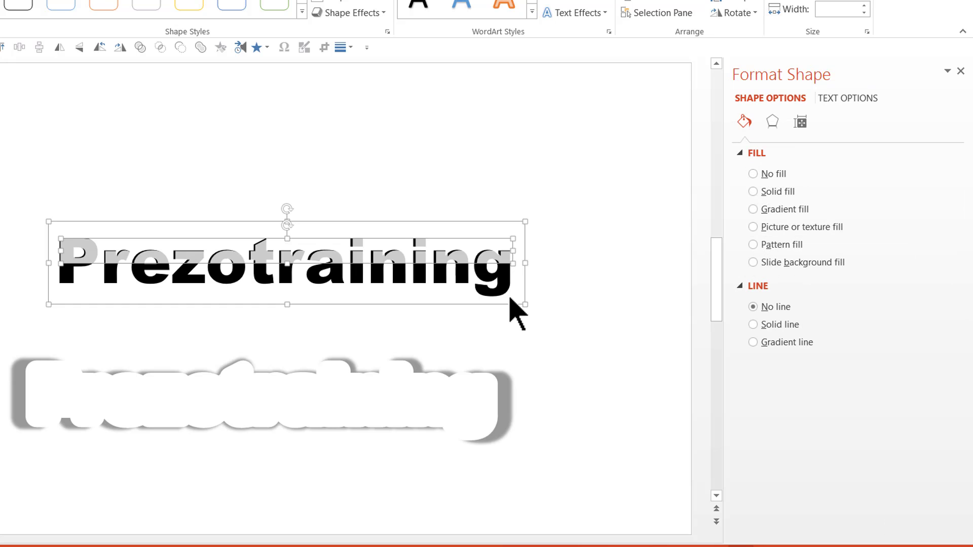
{"action": "key", "text": "ctrl+g"}
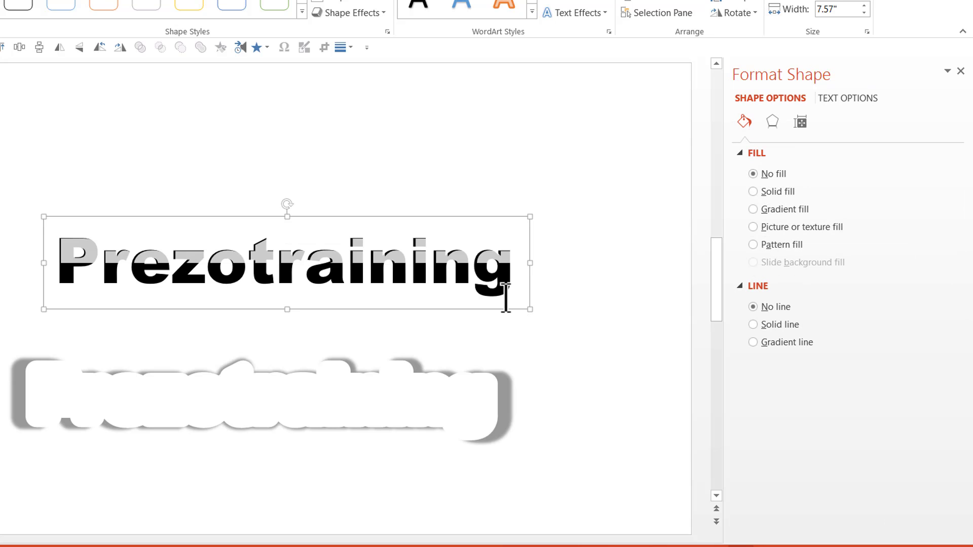
{"action": "right_click", "coordinate": [487, 218]}
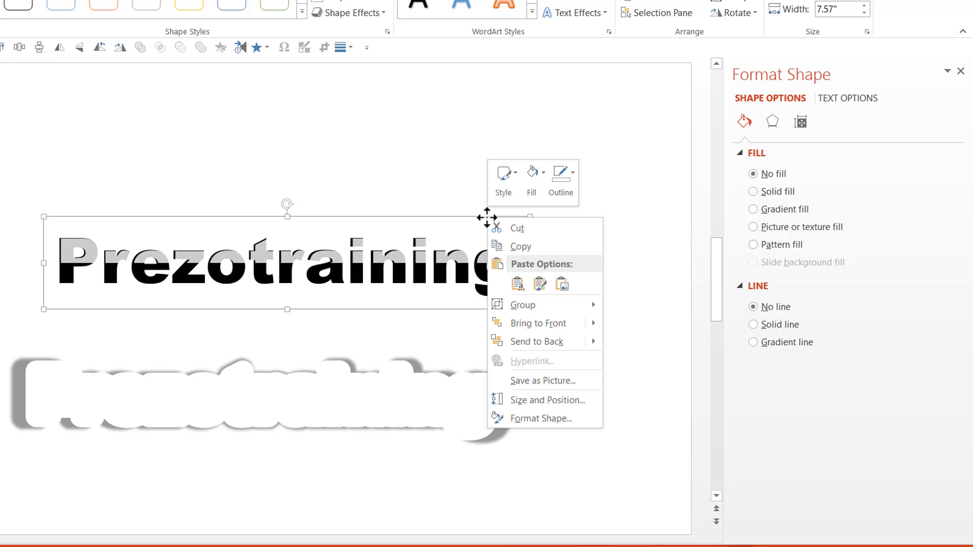
{"action": "left_click", "coordinate": [530, 324]}
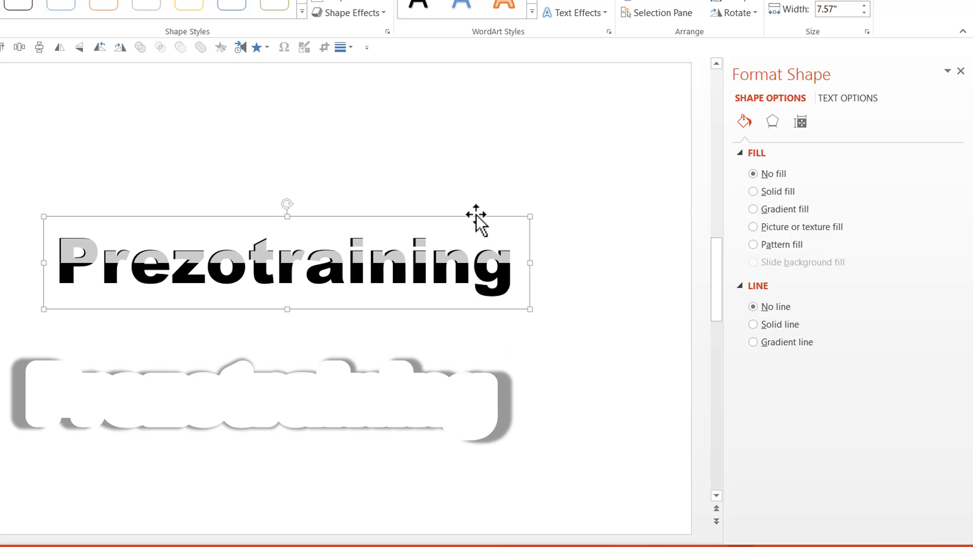
Lay the lettering on the white shadowed backing and move the whole sticker near the slide top.
{"action": "left_click_drag", "start_coordinate": [475, 217], "coordinate": [454, 354]}
{"action": "left_click", "coordinate": [552, 502]}
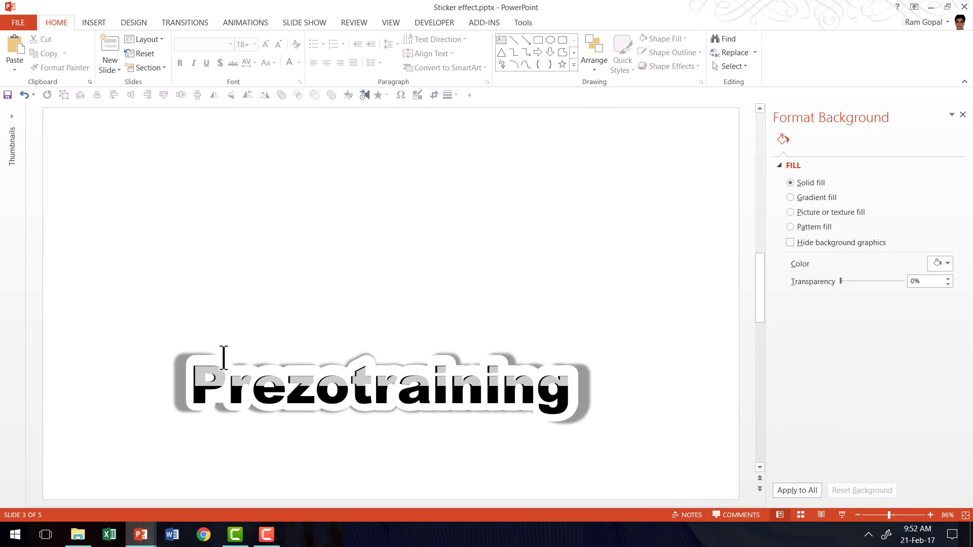
{"action": "left_click_drag", "start_coordinate": [691, 486], "coordinate": [51, 257]}
{"action": "left_click_drag", "start_coordinate": [504, 346], "coordinate": [535, 192]}
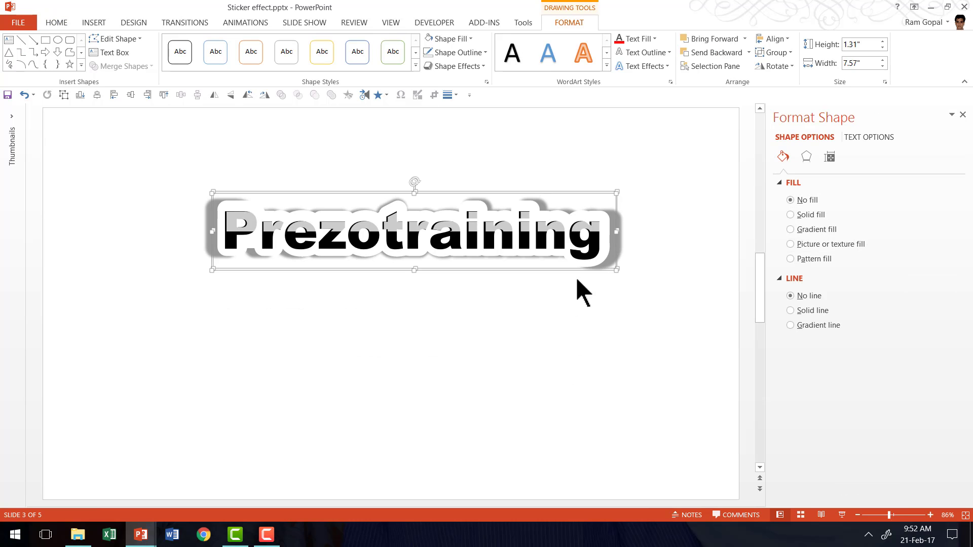
Give the Prezotraining lettering an orange theme-colour text fill.
{"action": "left_click", "coordinate": [604, 250]}
{"action": "left_click_drag", "start_coordinate": [604, 249], "coordinate": [603, 246]}
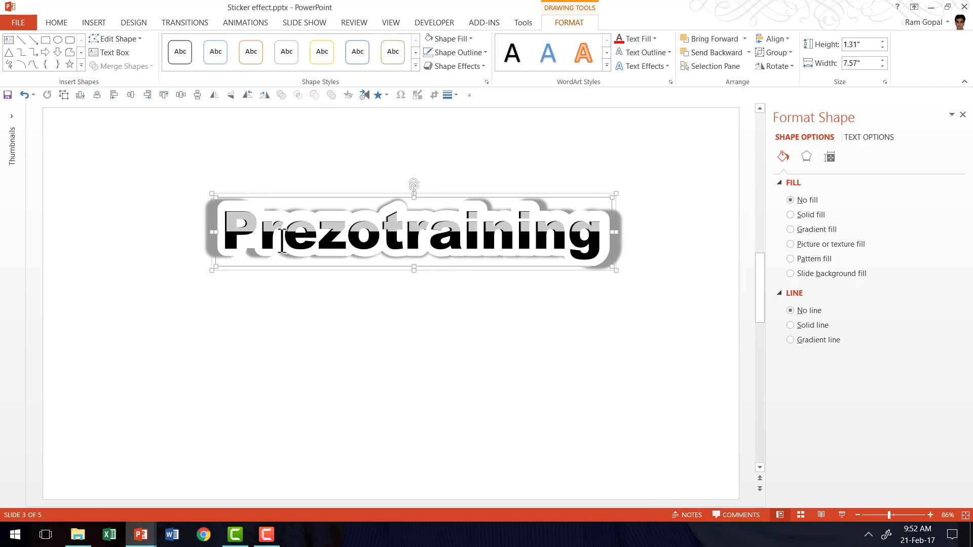
{"action": "left_click", "coordinate": [653, 39]}
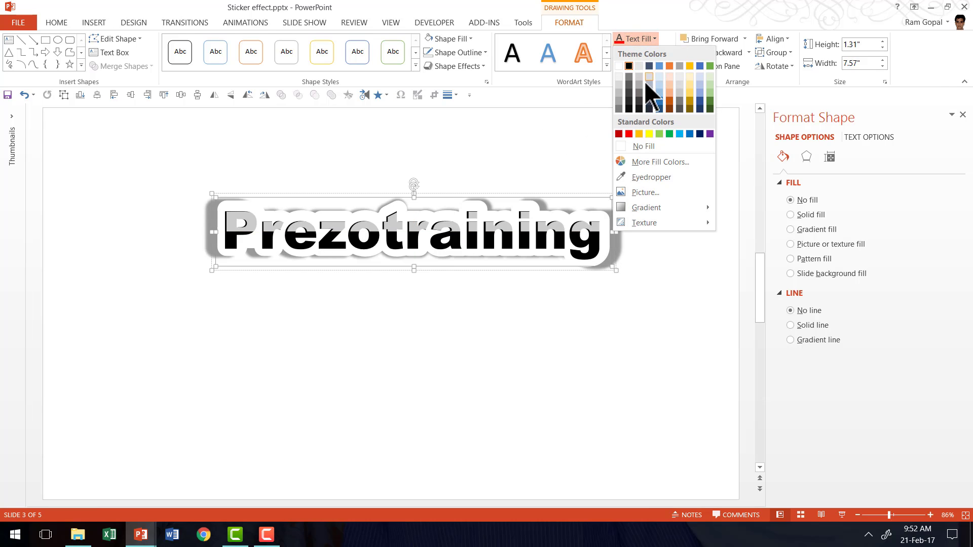
{"action": "left_click", "coordinate": [668, 99]}
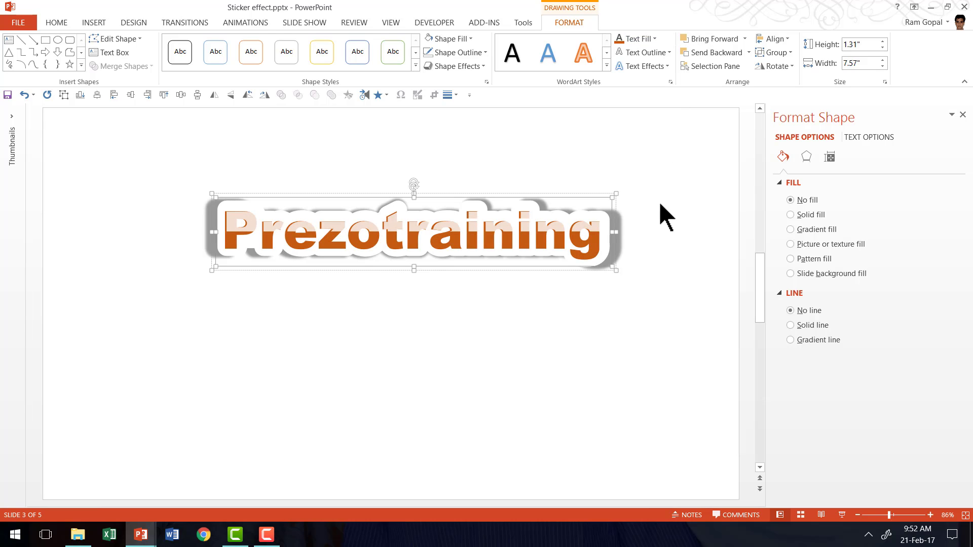
{"action": "left_click", "coordinate": [681, 350]}
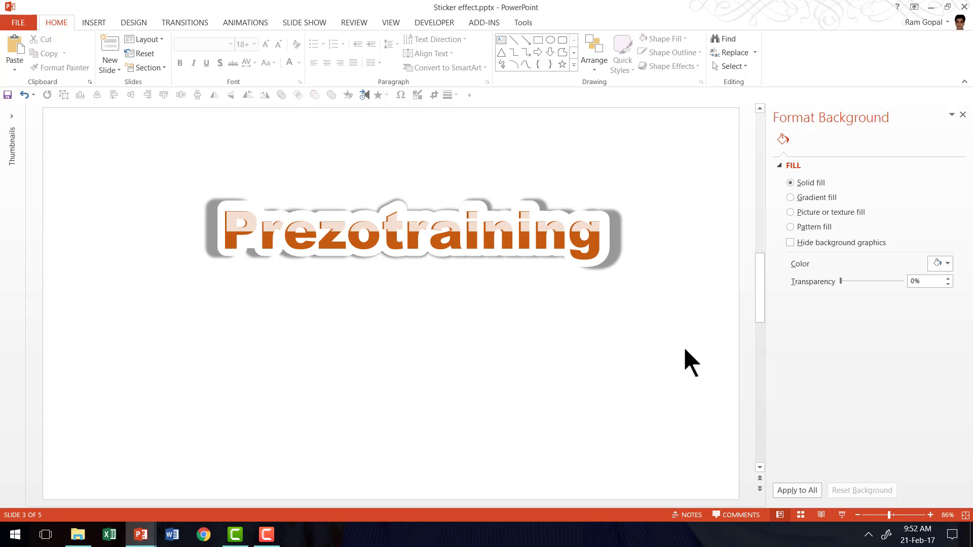
{"action": "left_click", "coordinate": [613, 221]}
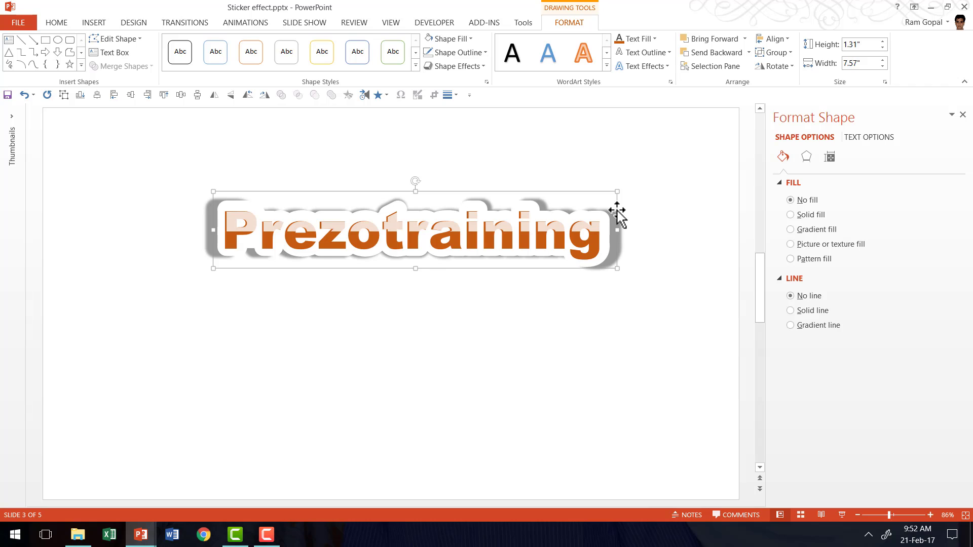
Copy the white backing lower down, retype its text as 'Sticker' and narrow the box to fit.
{"action": "left_click_drag", "start_coordinate": [617, 215], "coordinate": [626, 331]}
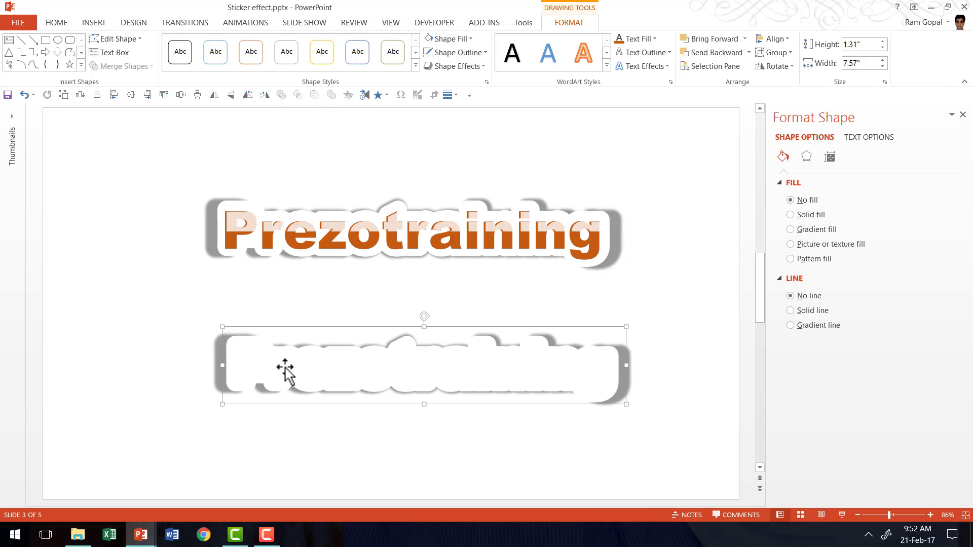
{"action": "left_click", "coordinate": [230, 348]}
{"action": "left_click_drag", "start_coordinate": [234, 349], "coordinate": [623, 400]}
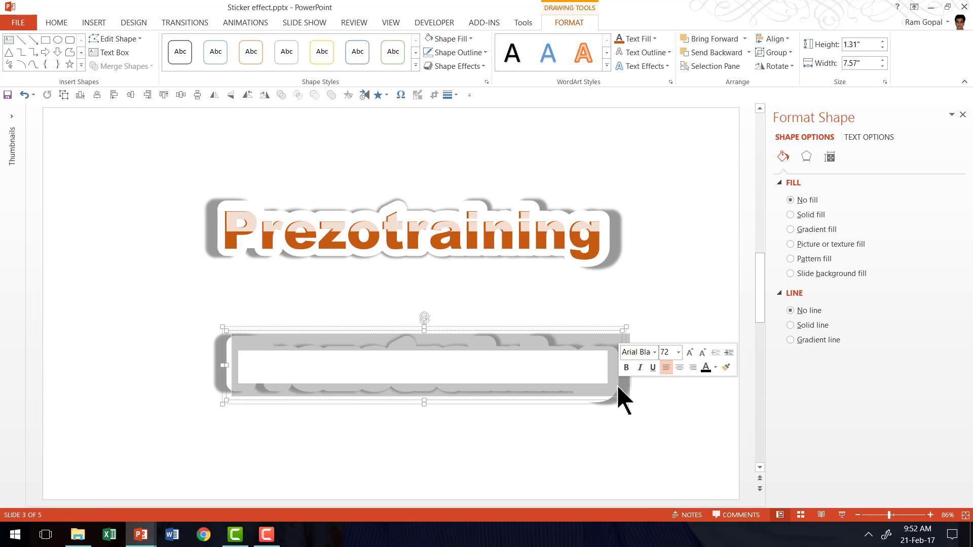
{"action": "type", "text": "Sticker"}
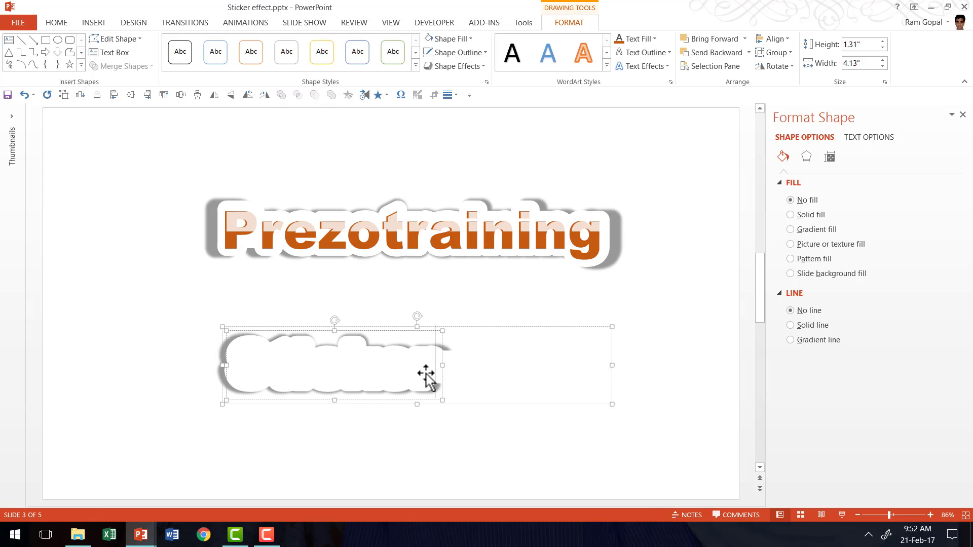
{"action": "key", "text": "ctrl+v"}
{"action": "left_click_drag", "start_coordinate": [608, 367], "coordinate": [423, 373]}
{"action": "left_click", "coordinate": [510, 424]}
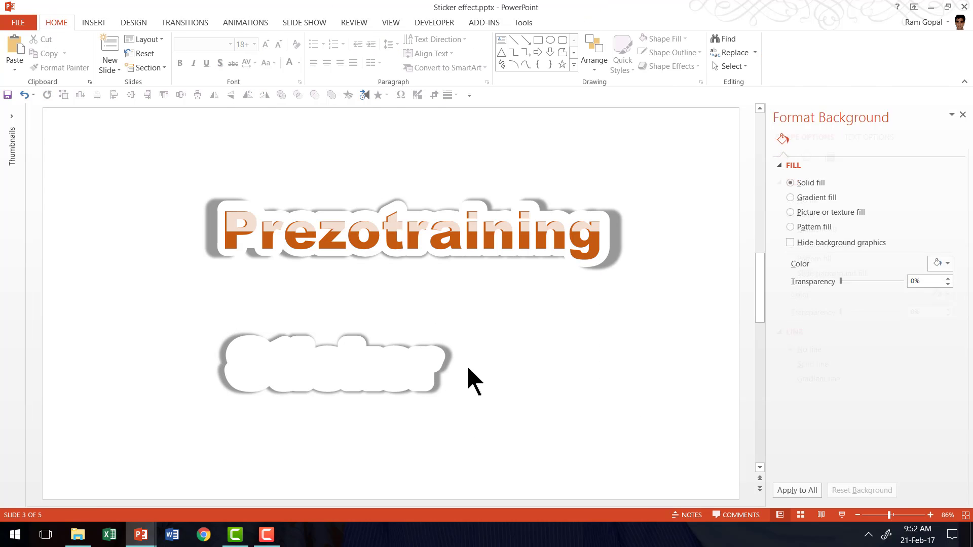
Copy the orange Prezotraining text below and retype it as 'Sticker'.
{"action": "left_click", "coordinate": [600, 233]}
{"action": "left_click", "coordinate": [611, 216]}
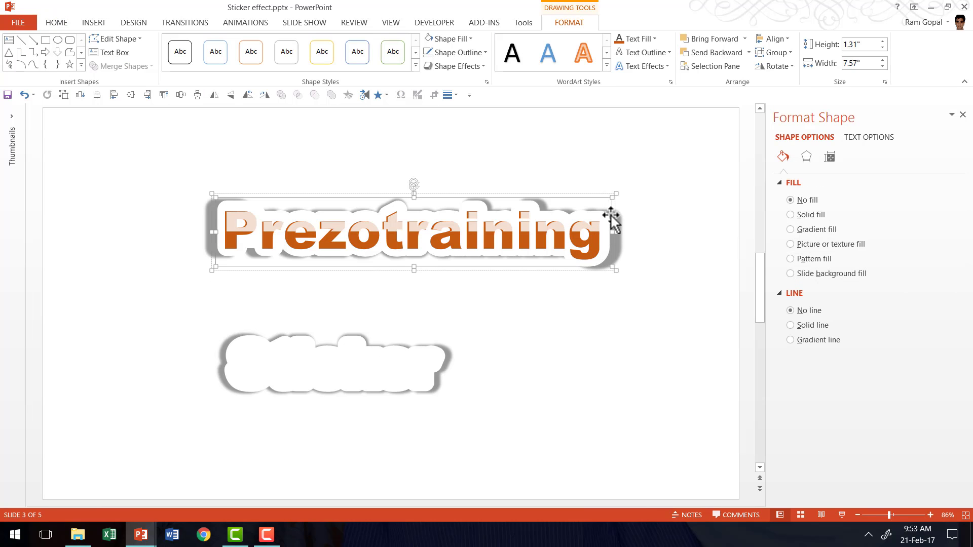
{"action": "left_click_drag", "start_coordinate": [611, 218], "coordinate": [562, 340]}
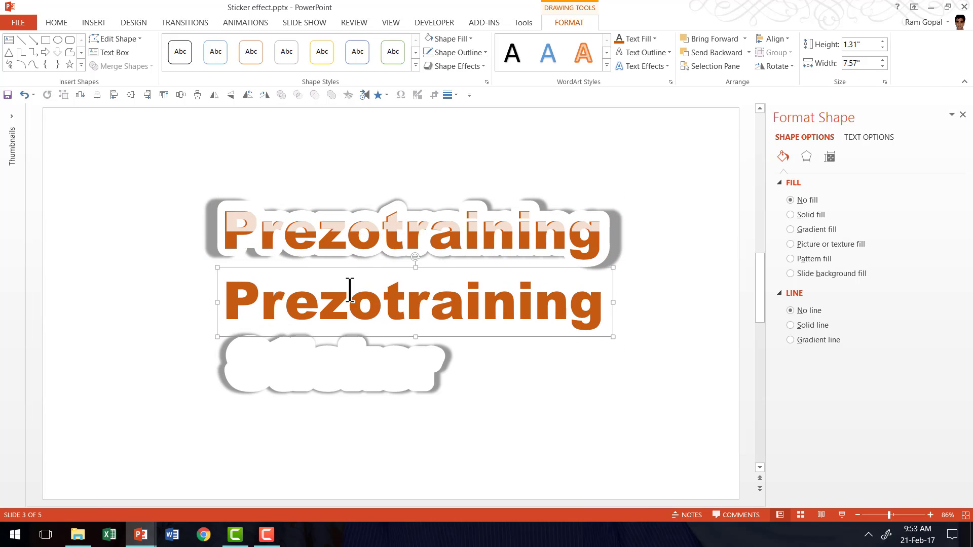
{"action": "left_click_drag", "start_coordinate": [236, 294], "coordinate": [683, 326]}
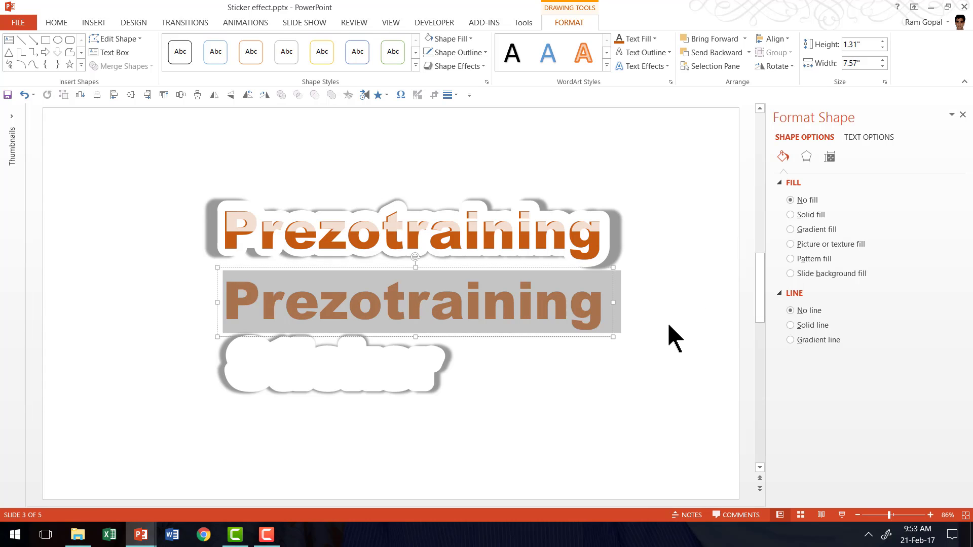
{"action": "type", "text": "Sticker"}
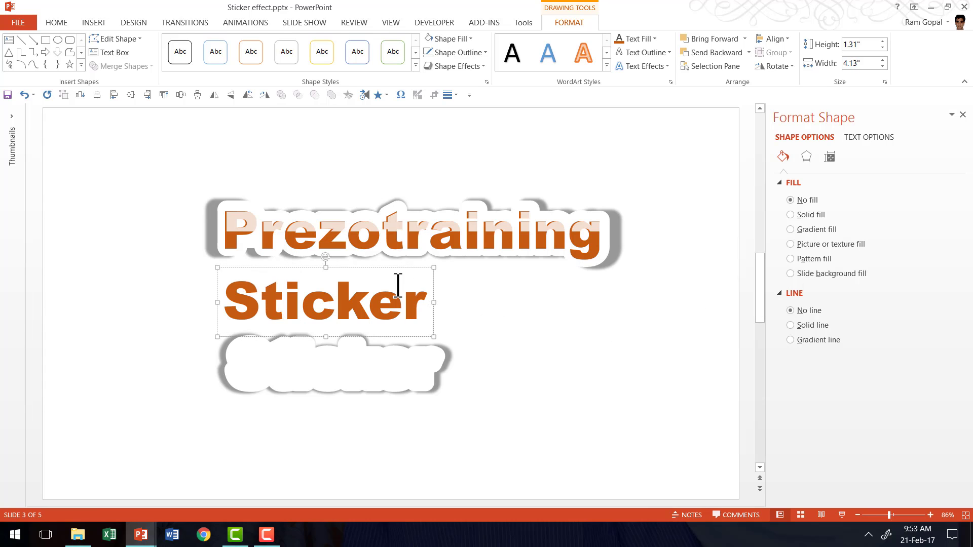
Bring the orange Sticker text to front and lay it onto its white backing.
{"action": "right_click", "coordinate": [430, 282]}
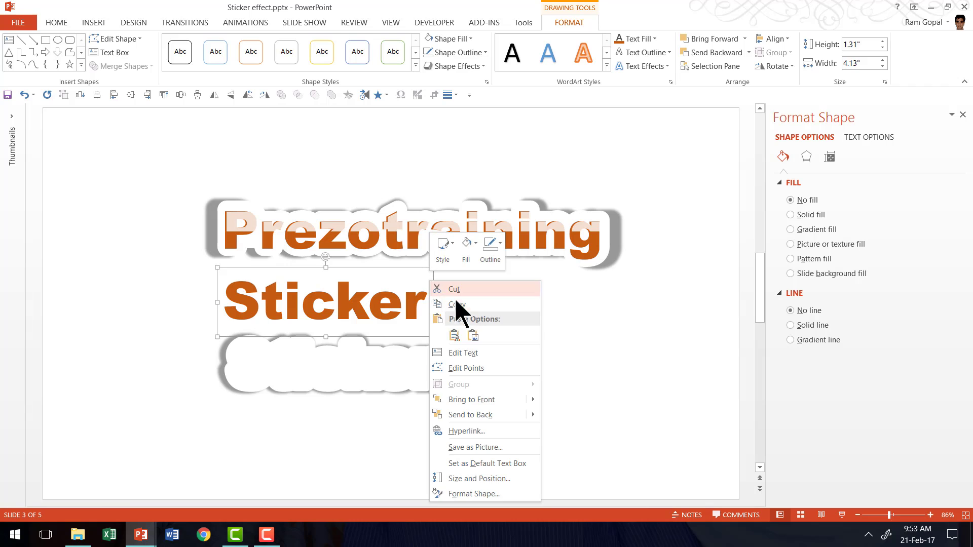
{"action": "left_click", "coordinate": [461, 399]}
{"action": "left_click_drag", "start_coordinate": [430, 278], "coordinate": [439, 341]}
Copy the orange Sticker text and draw a rectangle over the copy's lower half.
{"action": "left_click", "coordinate": [497, 445]}
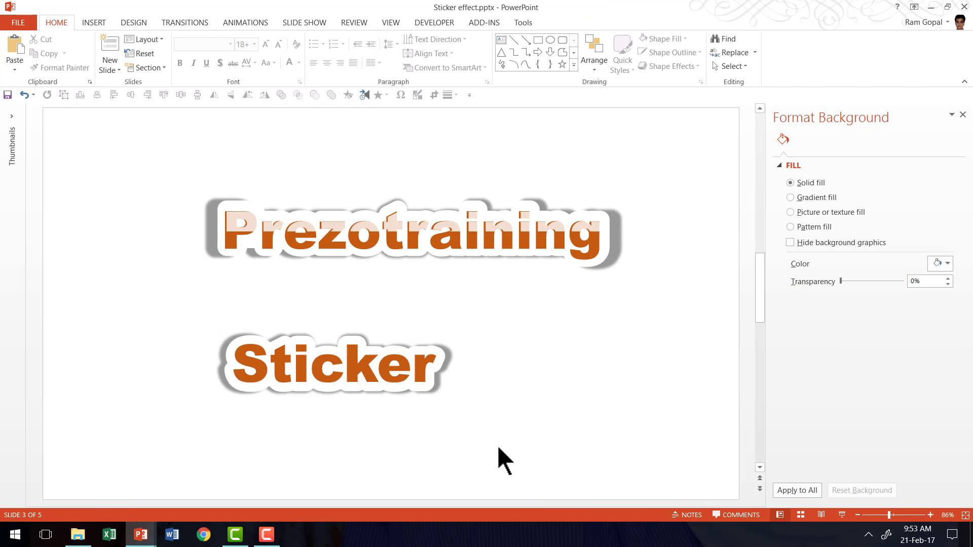
{"action": "left_click", "coordinate": [436, 357]}
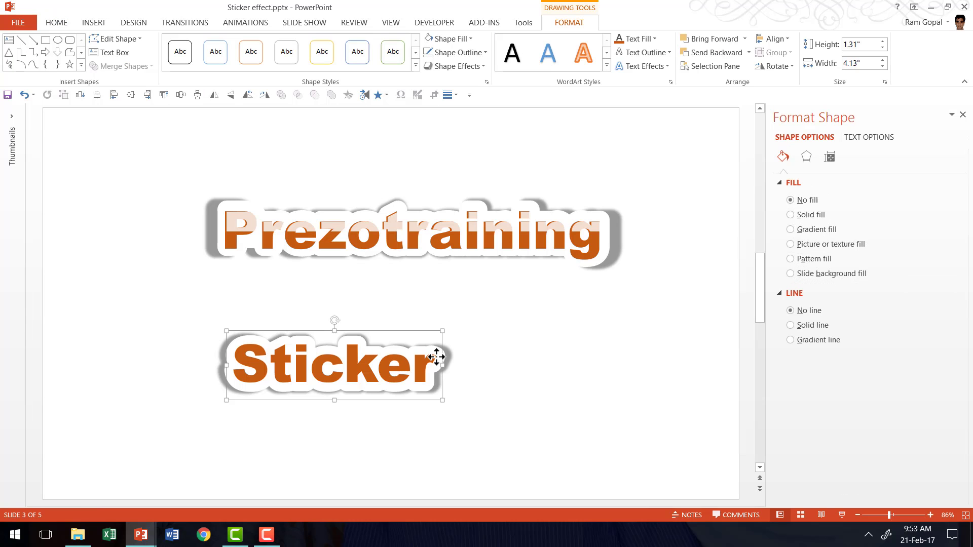
{"action": "left_click_drag", "start_coordinate": [442, 349], "coordinate": [680, 434]}
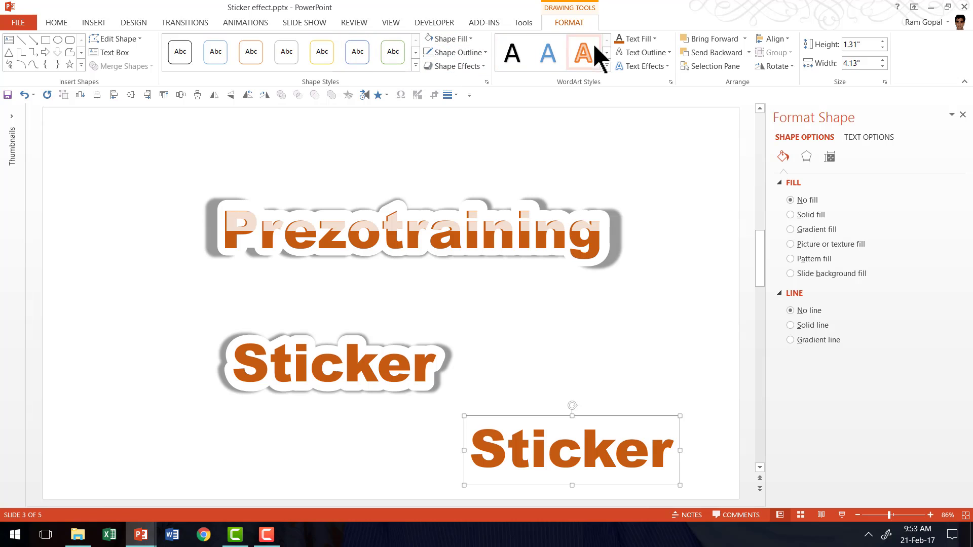
{"action": "left_click", "coordinate": [57, 22]}
{"action": "left_click", "coordinate": [538, 40]}
{"action": "left_click_drag", "start_coordinate": [436, 446], "coordinate": [738, 511]}
Subtract the rectangle from the copy and place the remaining top half over Sticker.
{"action": "left_click", "coordinate": [494, 419]}
{"action": "left_click", "coordinate": [439, 492], "text": "shift"}
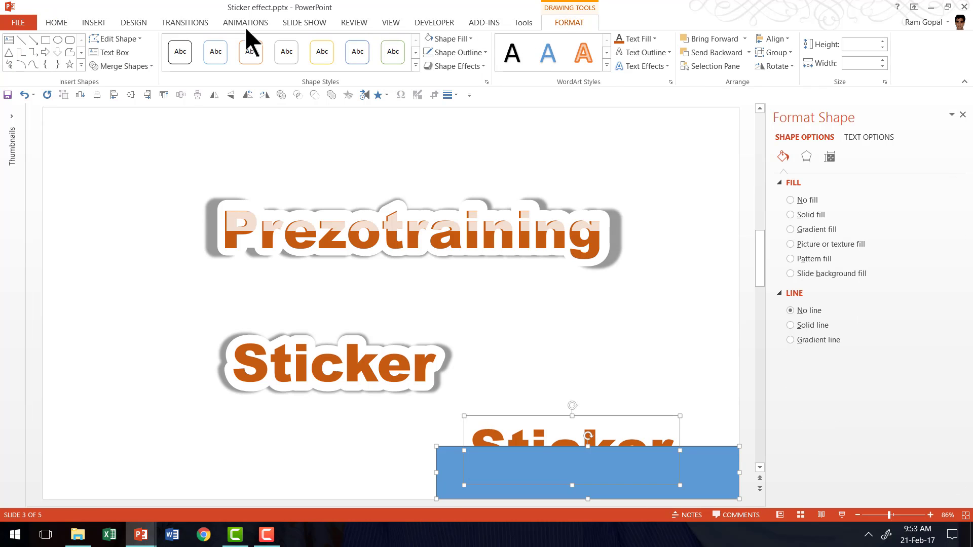
{"action": "left_click", "coordinate": [145, 67]}
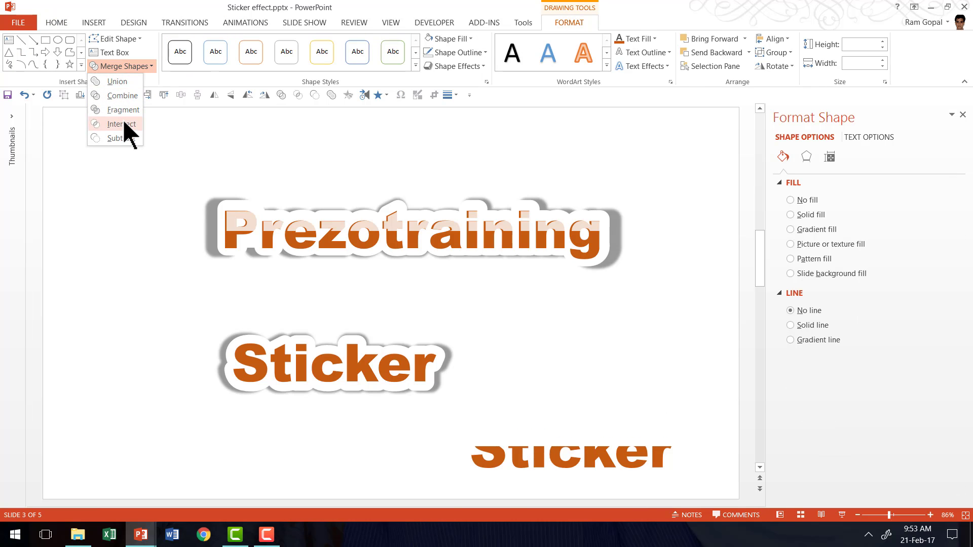
{"action": "left_click", "coordinate": [122, 138]}
{"action": "left_click_drag", "start_coordinate": [593, 441], "coordinate": [357, 345]}
Fill the sheen piece white at 38% transparency.
{"action": "left_click", "coordinate": [451, 39]}
{"action": "left_click", "coordinate": [435, 66]}
{"action": "left_click_drag", "start_coordinate": [840, 311], "coordinate": [863, 311]}
{"action": "left_click", "coordinate": [610, 448]}
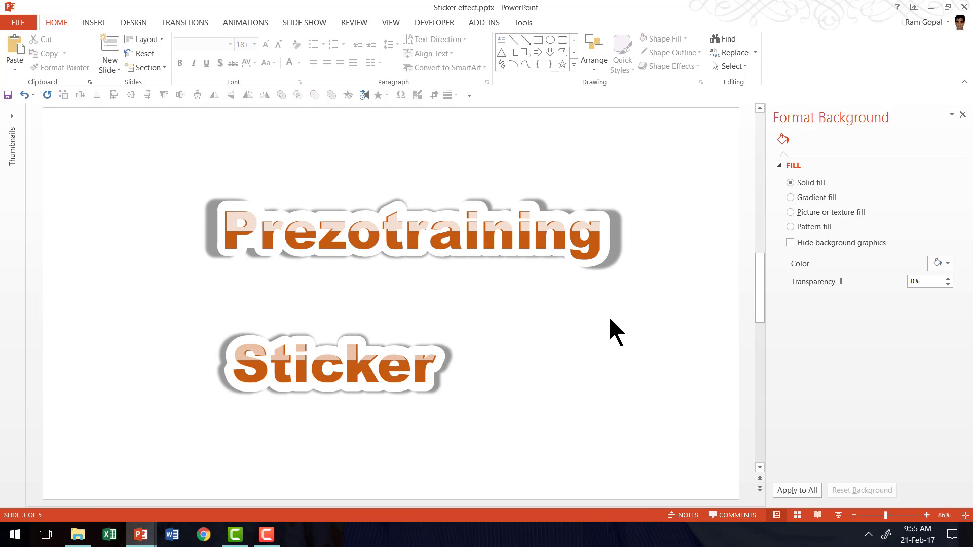
Scroll down to slide 4, showing the YouTube channel and Prezotraining website links.
{"action": "scroll", "coordinate": [609, 316], "scroll_direction": "down", "scroll_amount": 1}
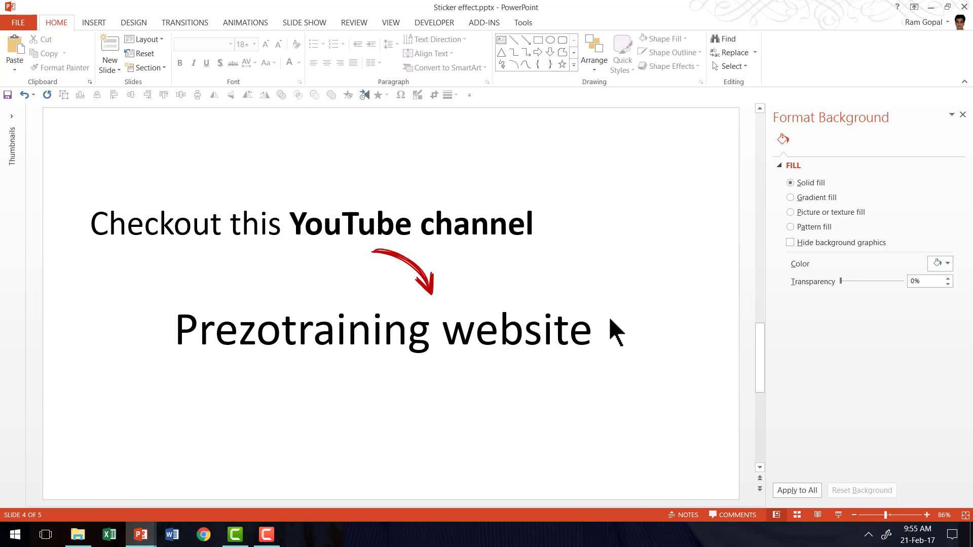